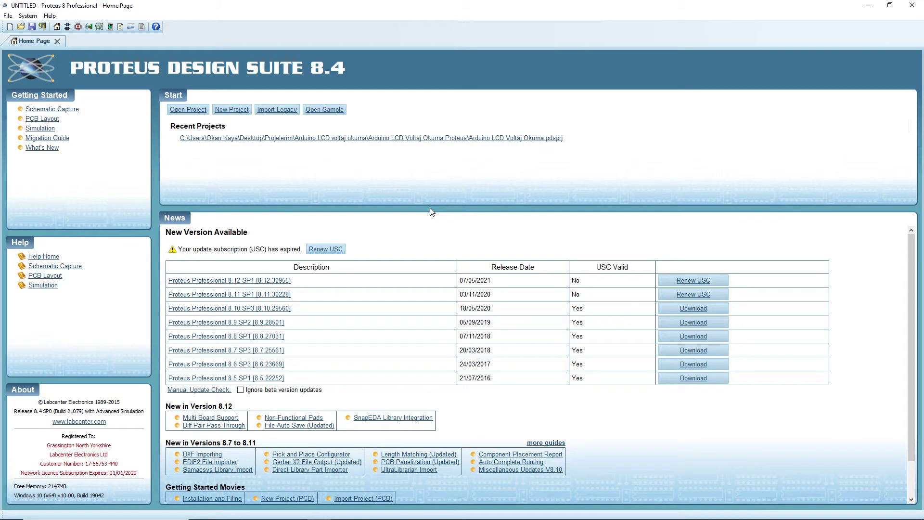
Start a blank schematic and add ARDUINO UNO R3 to the device list via an 'Arduin' search
left_click(67, 27)
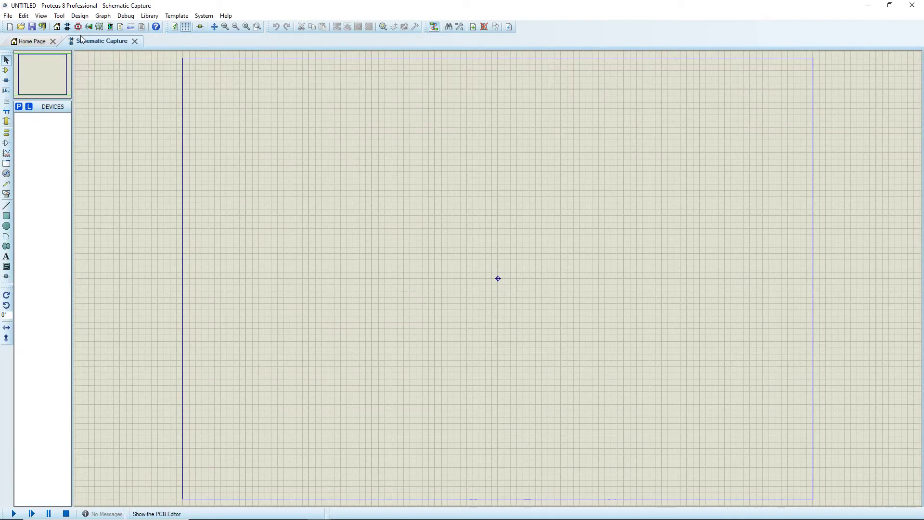
left_click(18, 106)
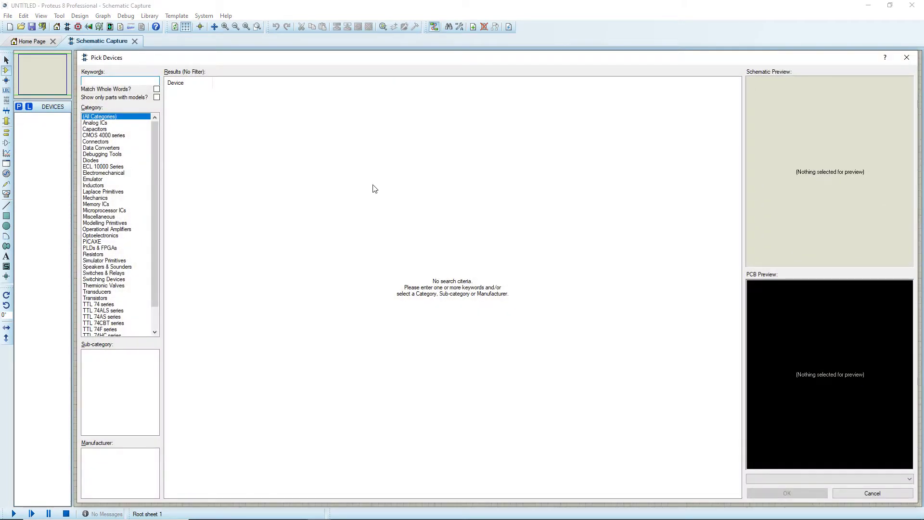
type("Ardu")
type("ino")
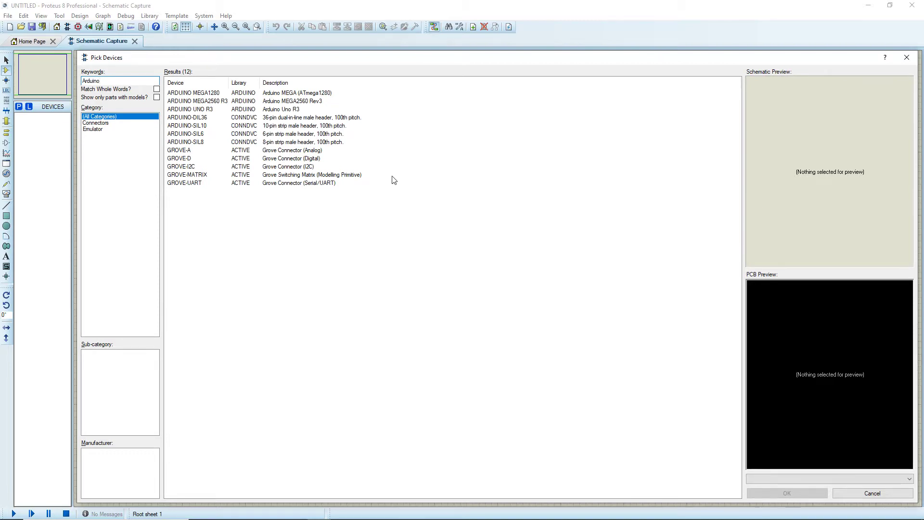
double_click(211, 110)
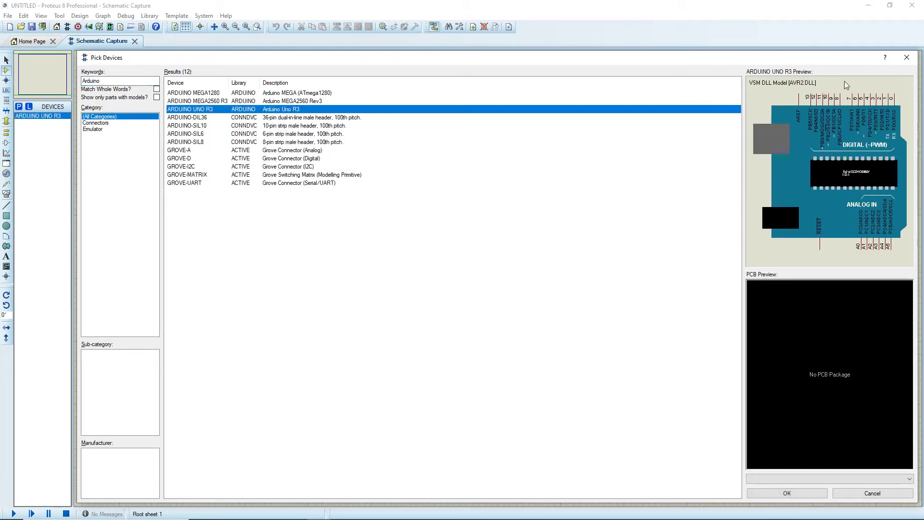
left_click(906, 58)
left_click(450, 154)
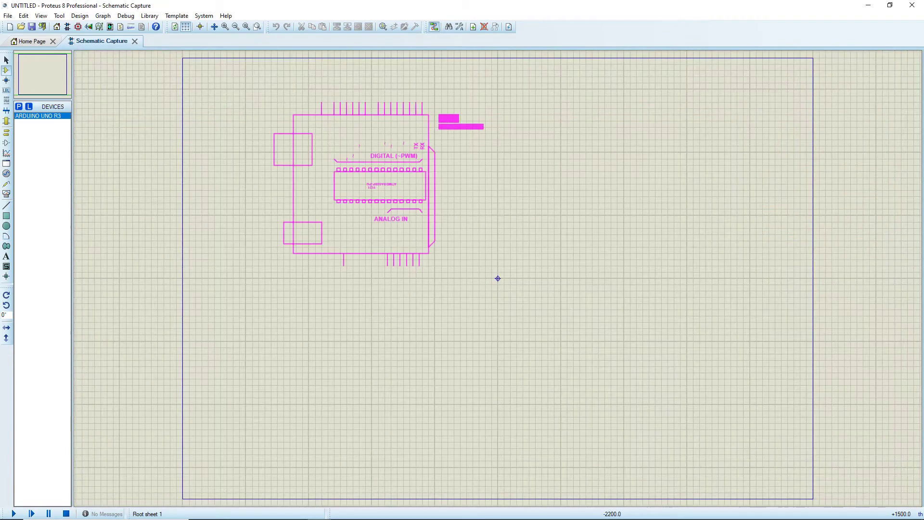
Place the ARDUINO UNO R3 as ARD1 and rotate it clockwise so its digital pins face right
left_click(498, 279)
right_click(409, 178)
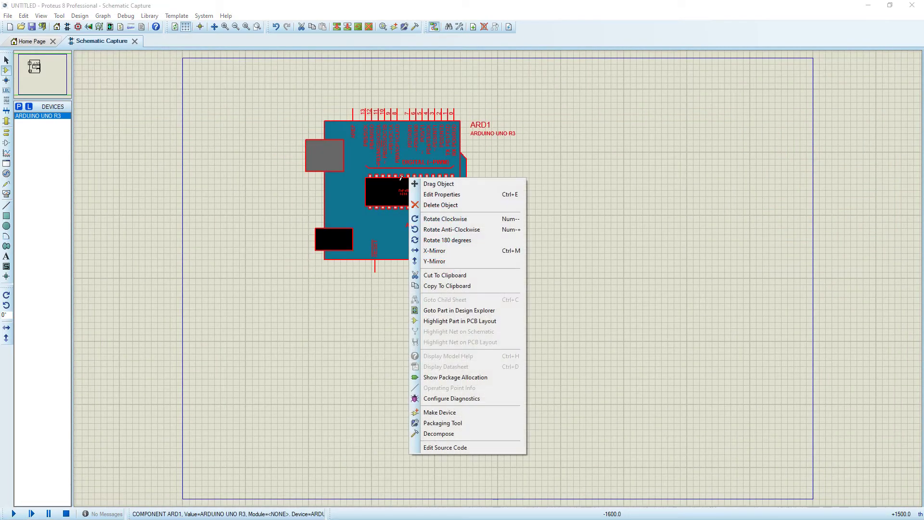
left_click(441, 220)
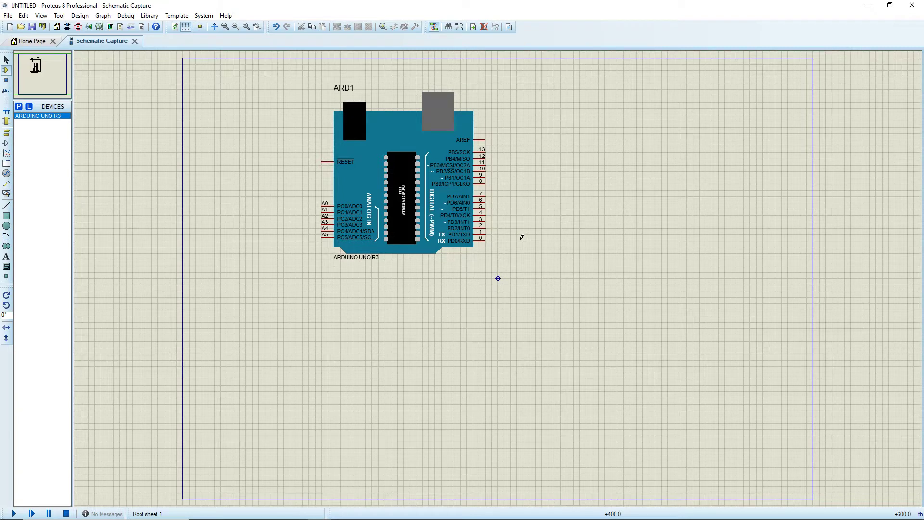
Place a VIRTUAL TERMINAL from Virtual Instruments on the sheet to the right of ARD1
left_click(8, 195)
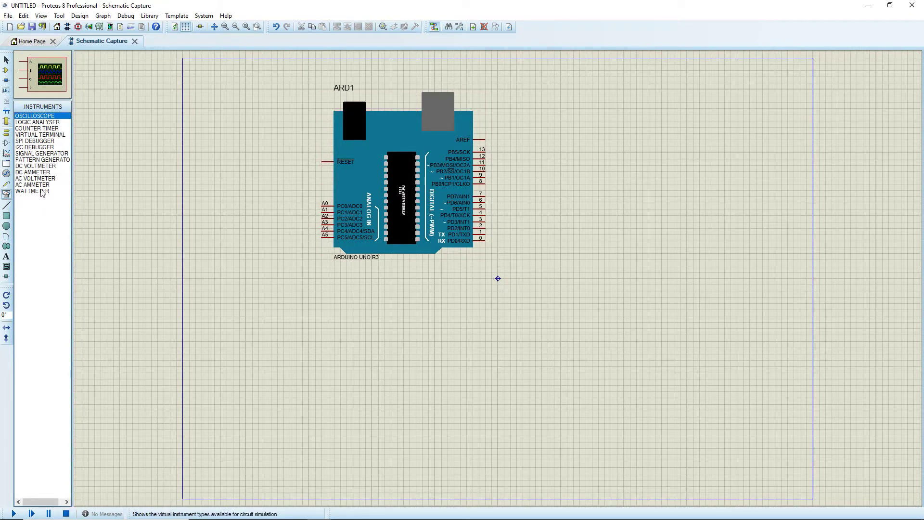
left_click(39, 137)
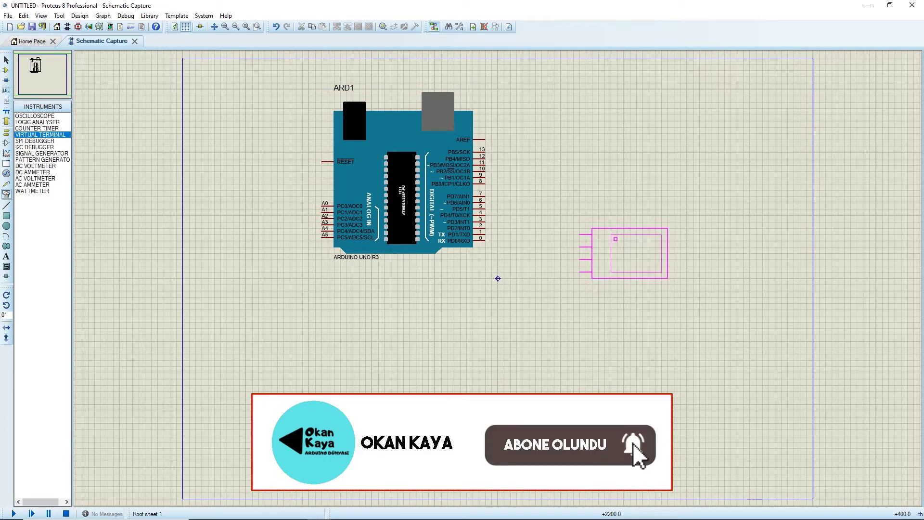
left_click(631, 272)
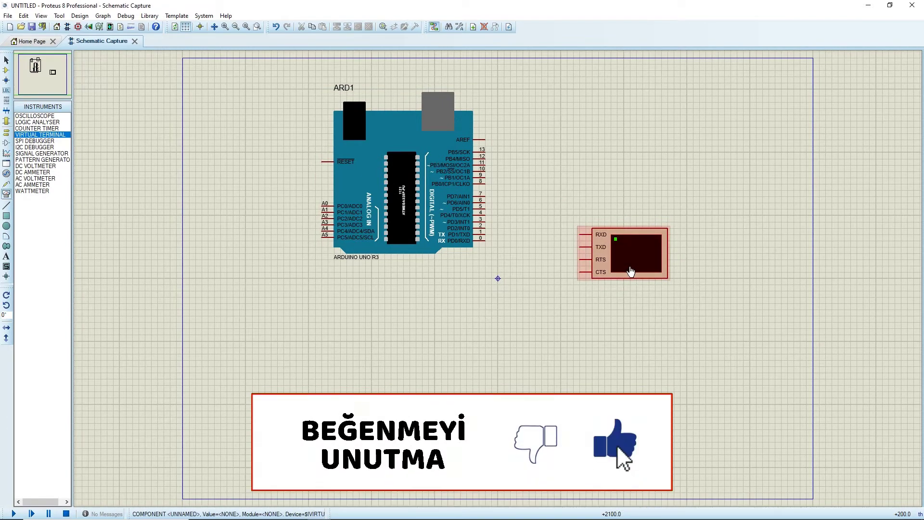
scroll(651, 261, "up", 2)
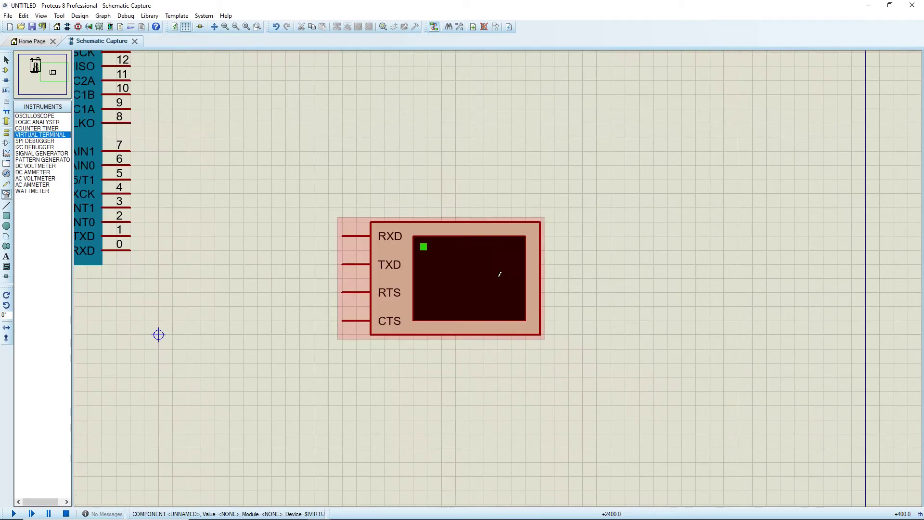
scroll(499, 273, "down", 1)
scroll(478, 280, "up", 1)
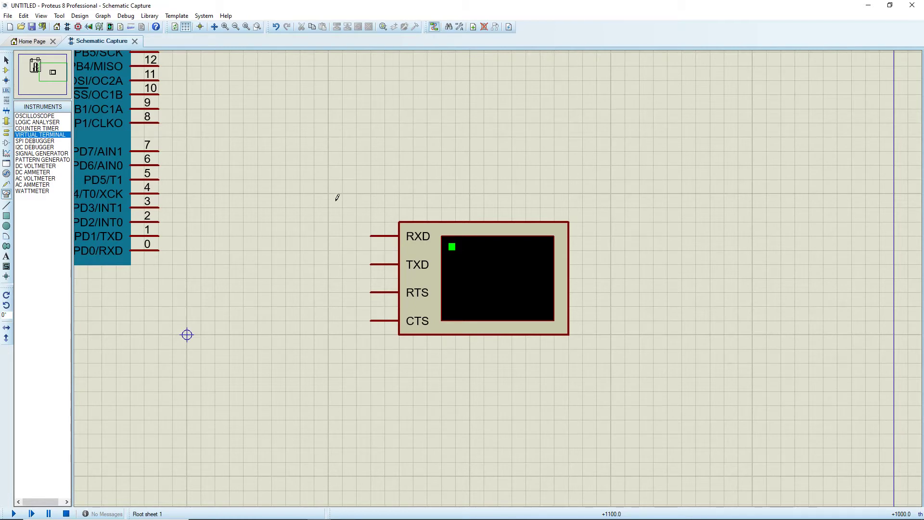
scroll(494, 276, "down", 1)
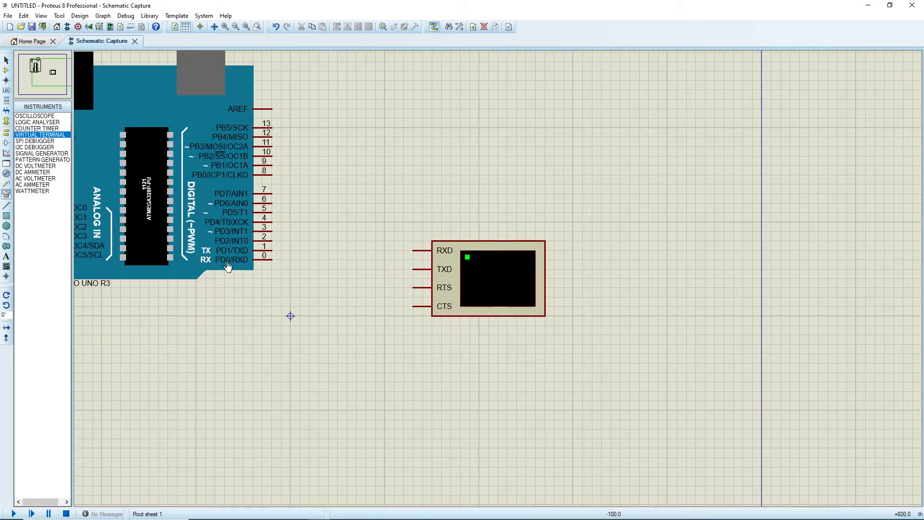
scroll(244, 223, "up", 1)
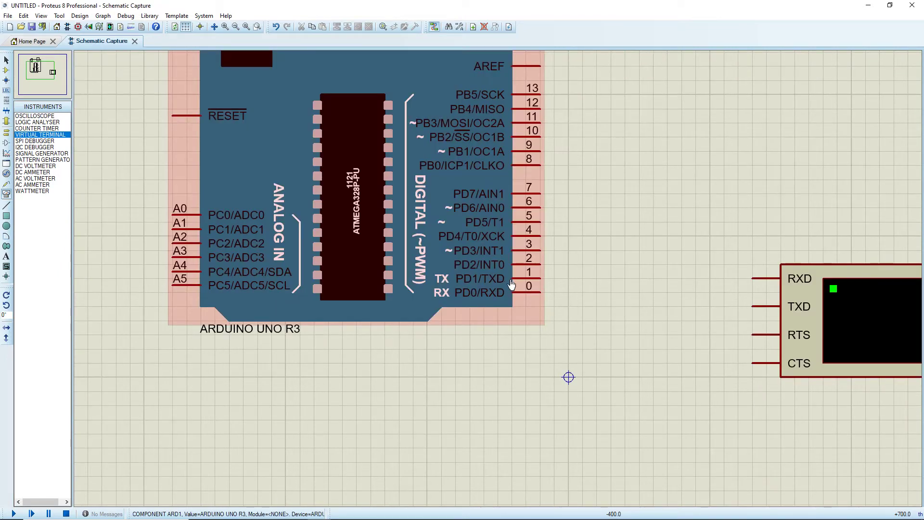
scroll(499, 277, "up", 1)
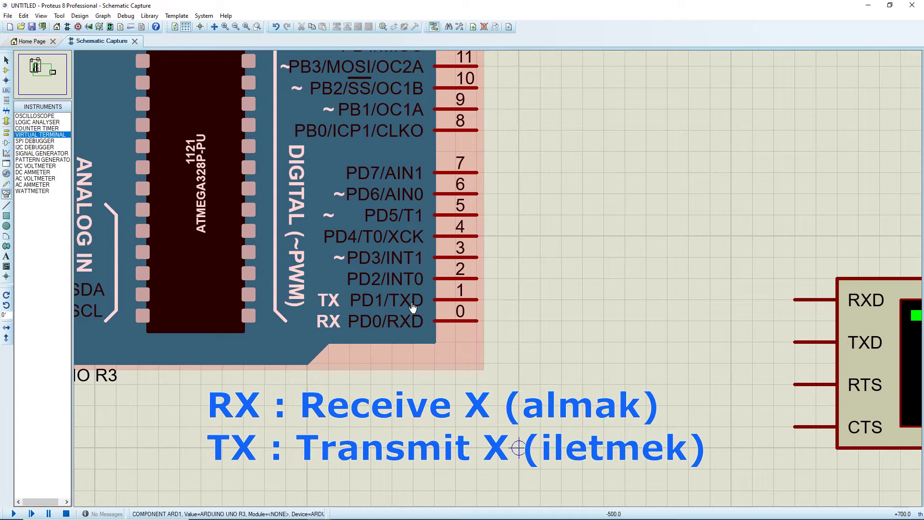
scroll(527, 289, "down", 1)
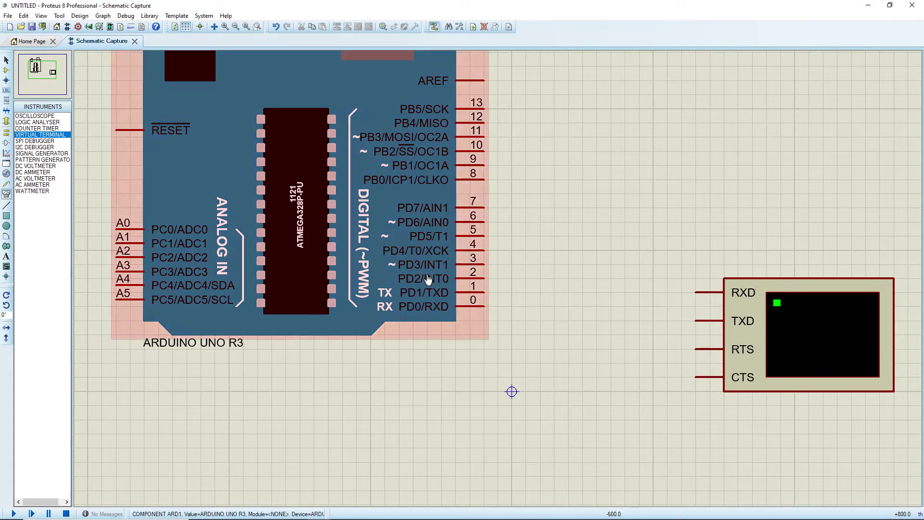
Wire terminal RXD to Arduino pin 1 (PD1/TXD) and terminal TXD to pin 0 (PD0/RXD)
left_click(696, 290)
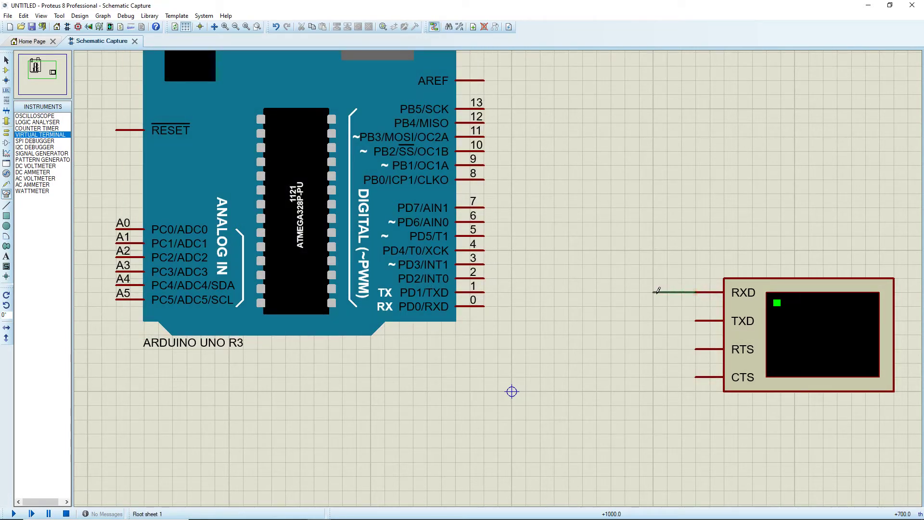
left_click(487, 287)
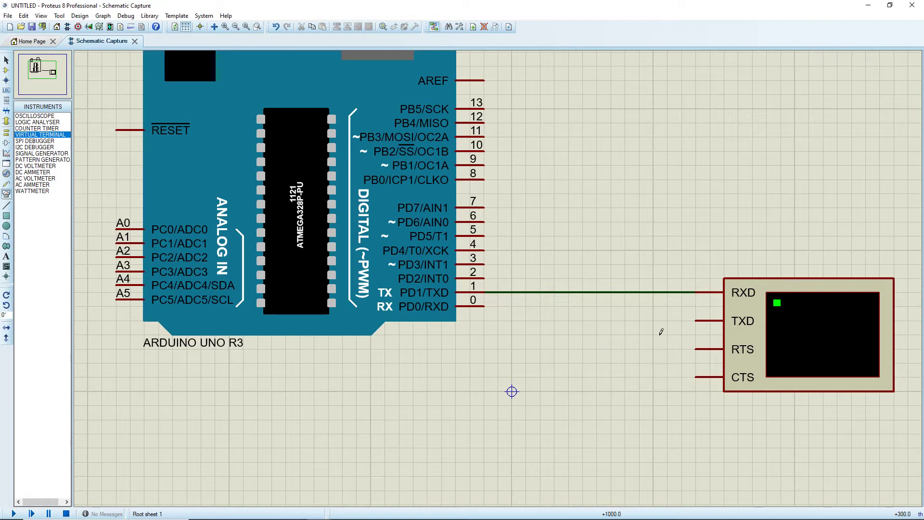
left_click(663, 314)
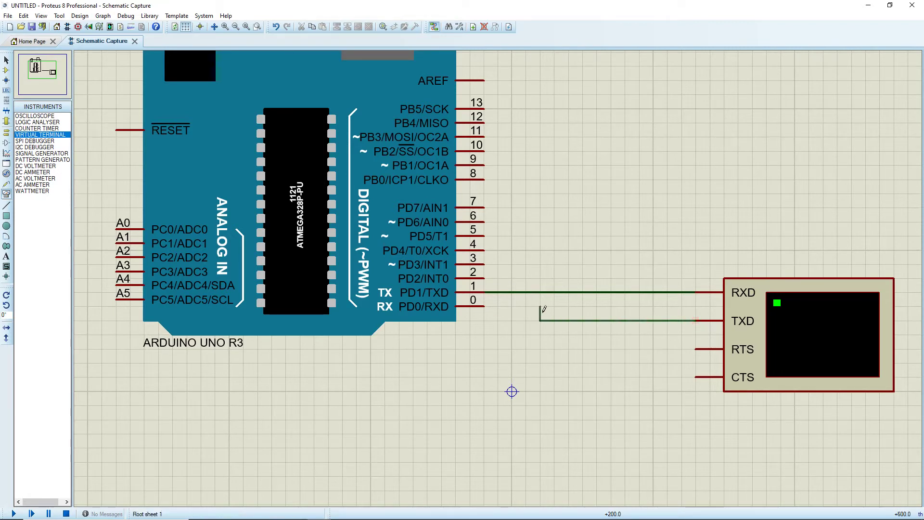
left_click(482, 307)
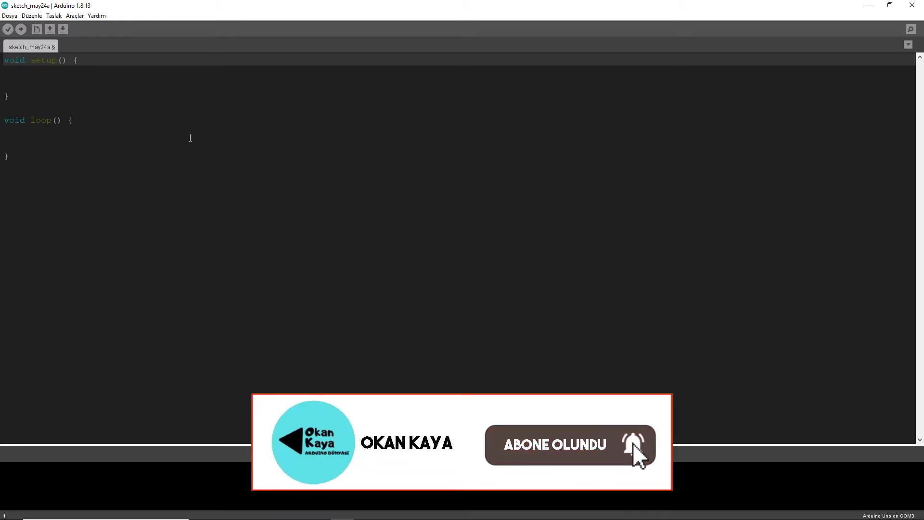
Add a Serial.begin(9600); line inside setup()
key("Return")
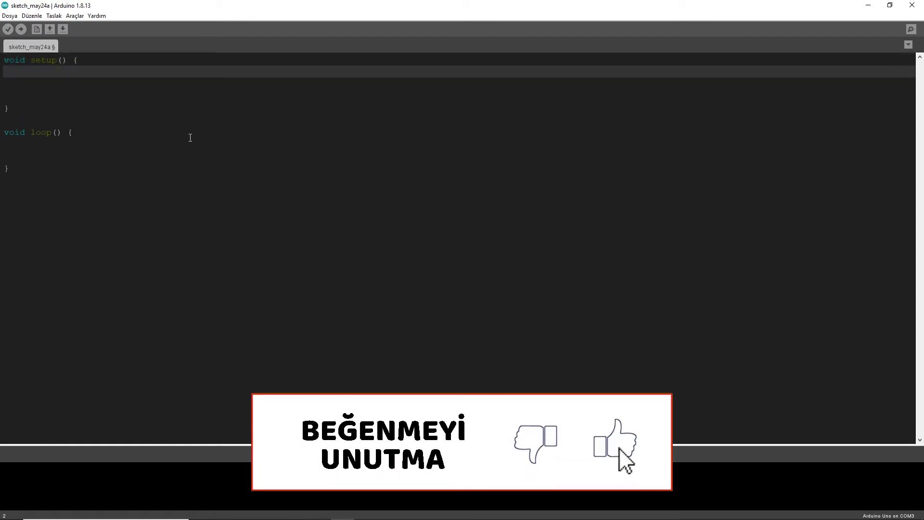
key("Return")
type("serial.begin();")
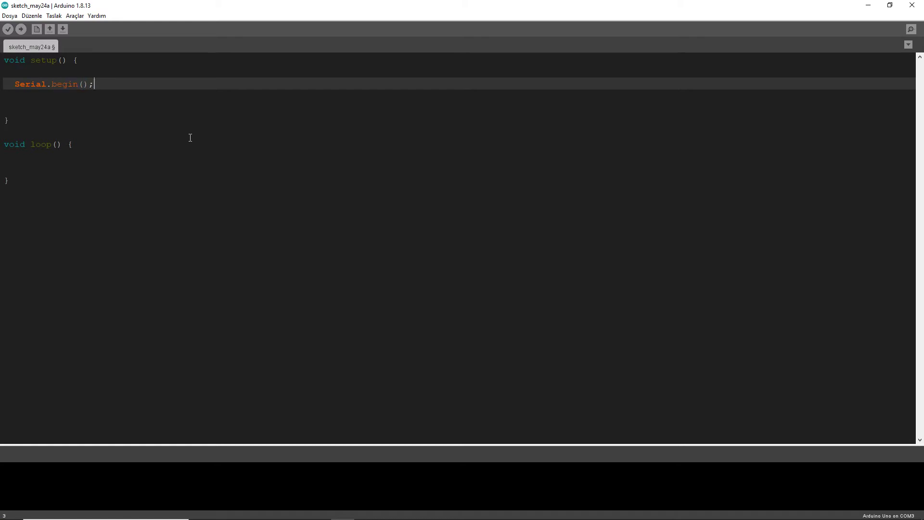
key("Left")
key("Left")
type("9600")
key("End")
key("Return")
key("Return")
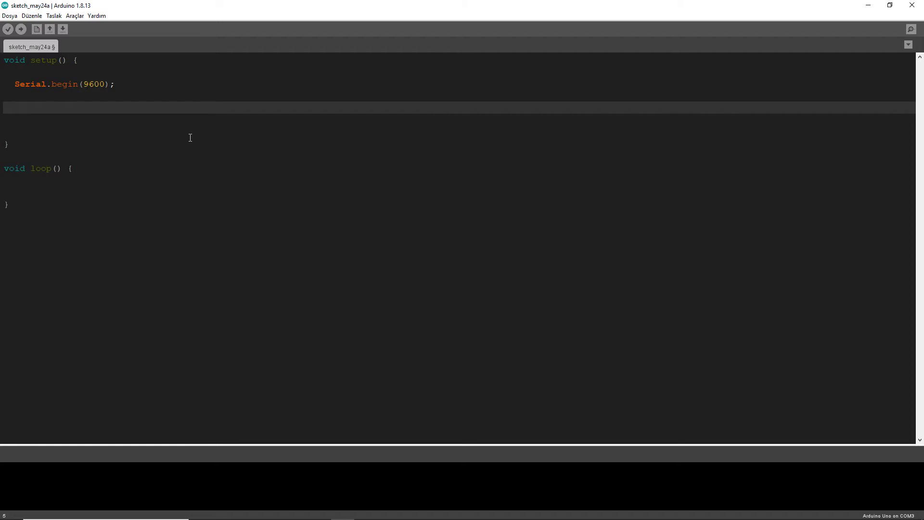
Add Serial.print("Hello World"); on the line after Serial.begin in setup()
type("Serial.print()")
type(";")
key("Left")
key("Left")
type("<")
key("BackSpace")
type("\"")
type("\"")
key("Left")
type("Hello W")
type("orld")
left_click(203, 156)
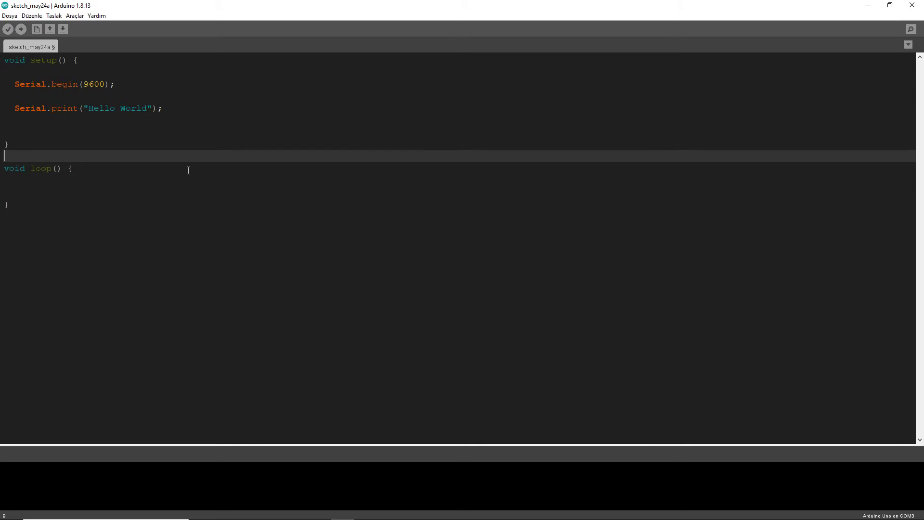
left_click(9, 19)
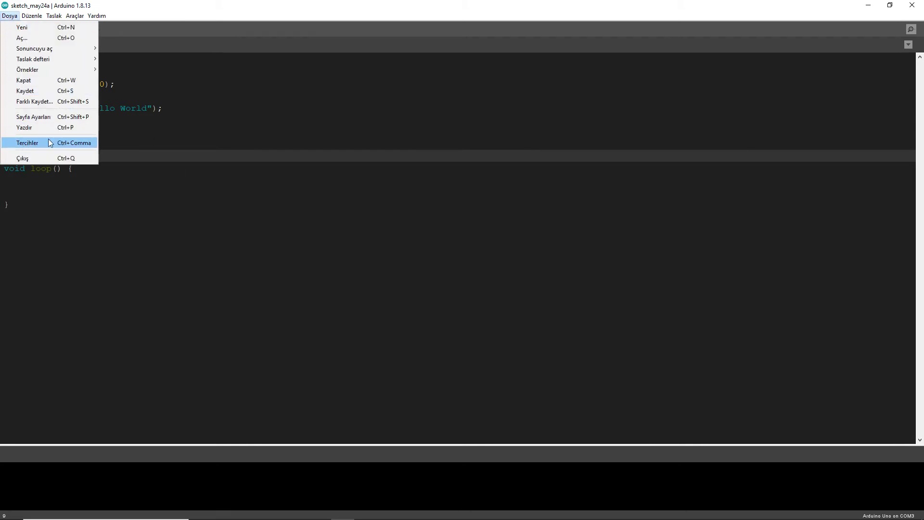
left_click(31, 143)
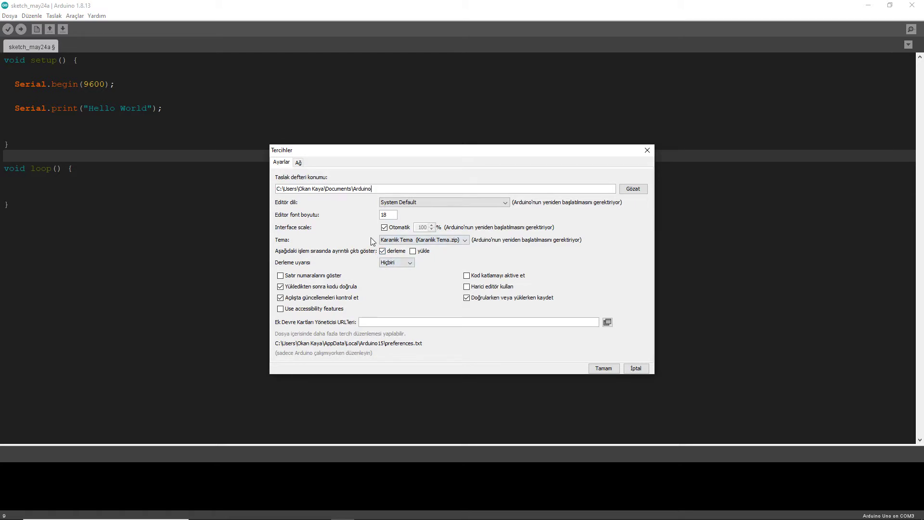
left_click(603, 369)
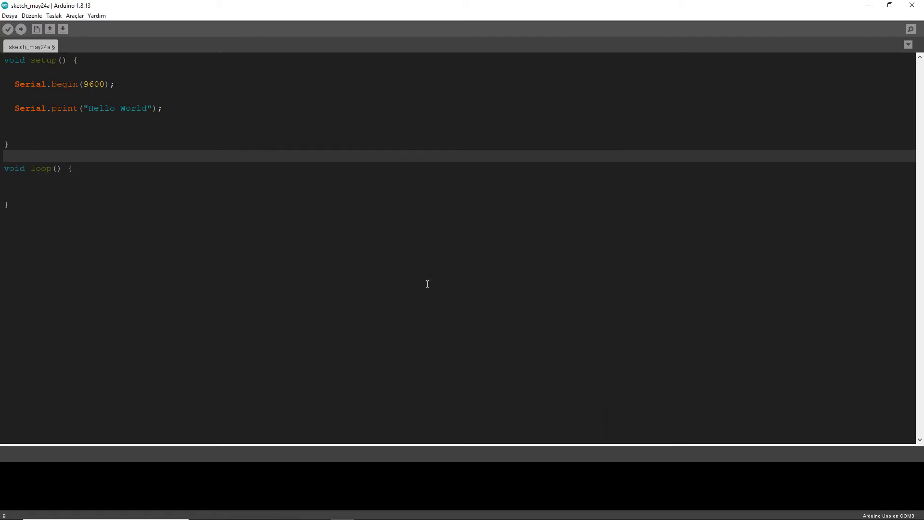
Compile the sketch without saving and select the sketch_may24a.ino.hex path in the verbose build output
left_click(8, 29)
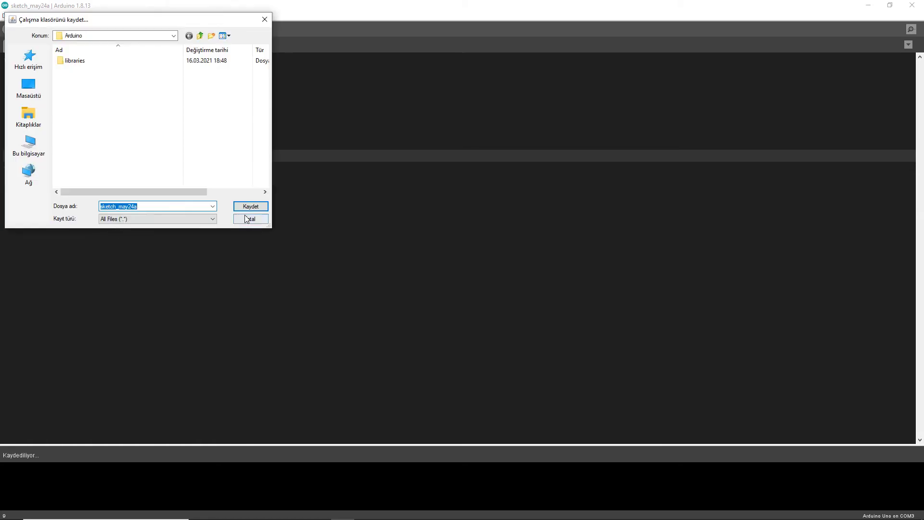
left_click(247, 219)
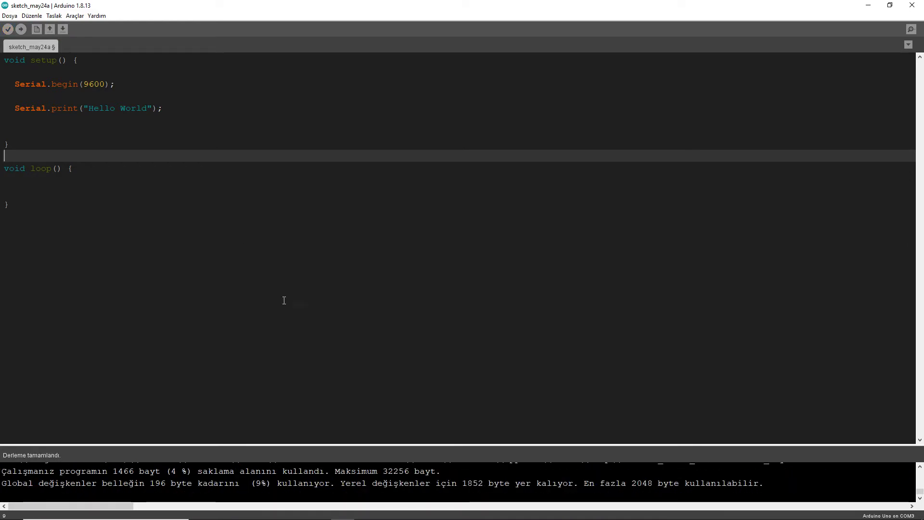
left_click_drag(368, 446, 366, 306)
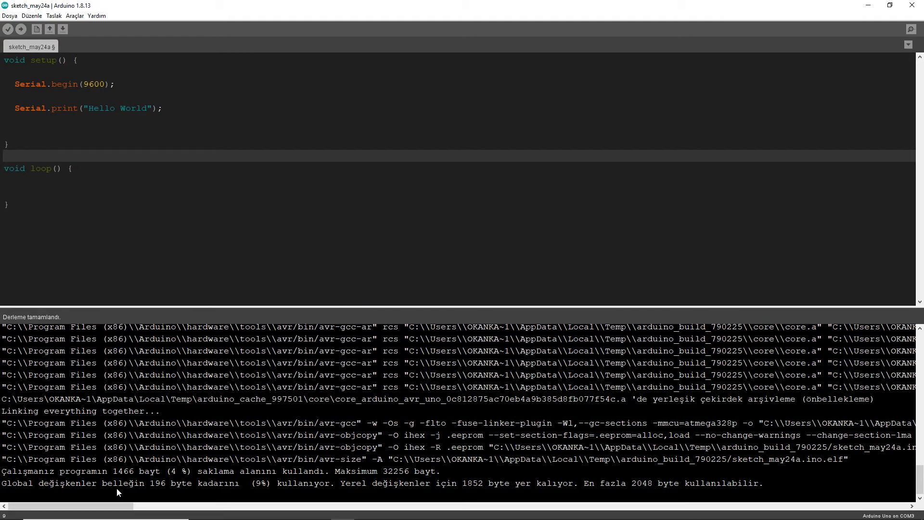
scroll(192, 484, "right", 3)
scroll(265, 481, "right", 5)
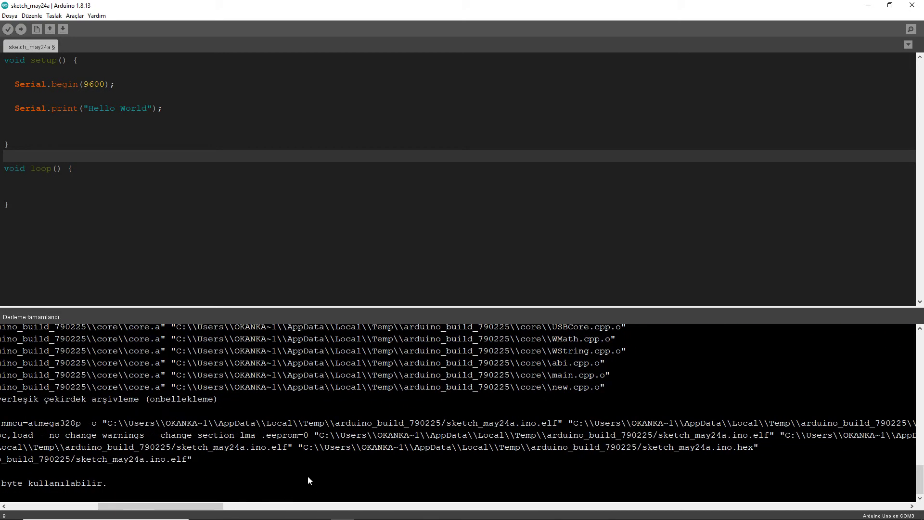
left_click_drag(303, 446, 754, 451)
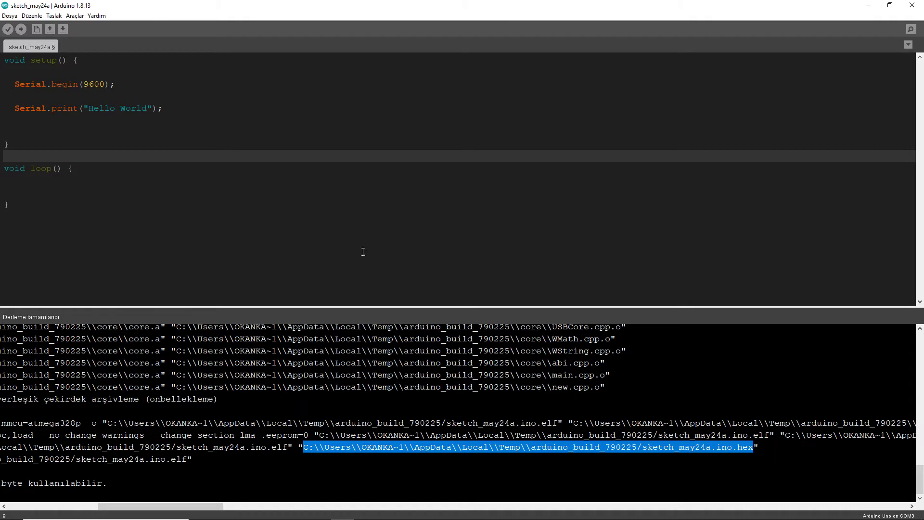
left_click(351, 231)
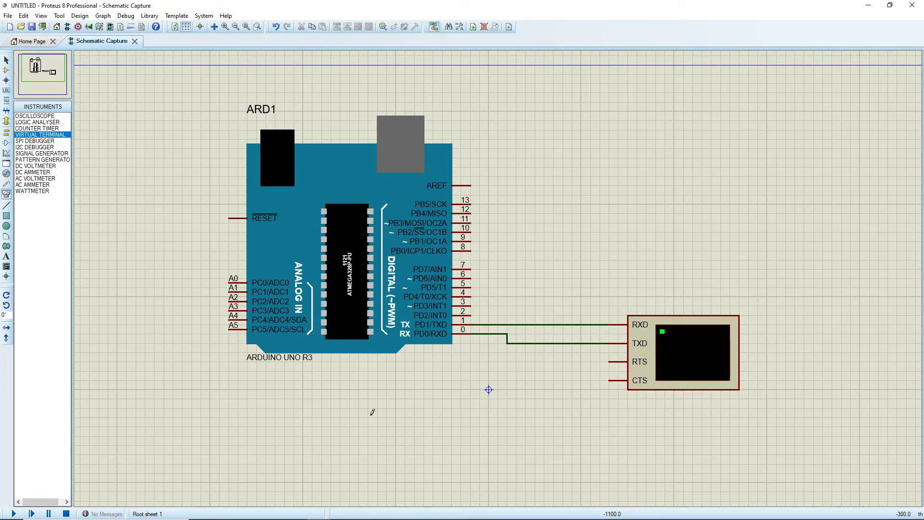
Paste the sketch_may24a.ino.hex path into ARD1's Program File field and confirm
double_click(318, 277)
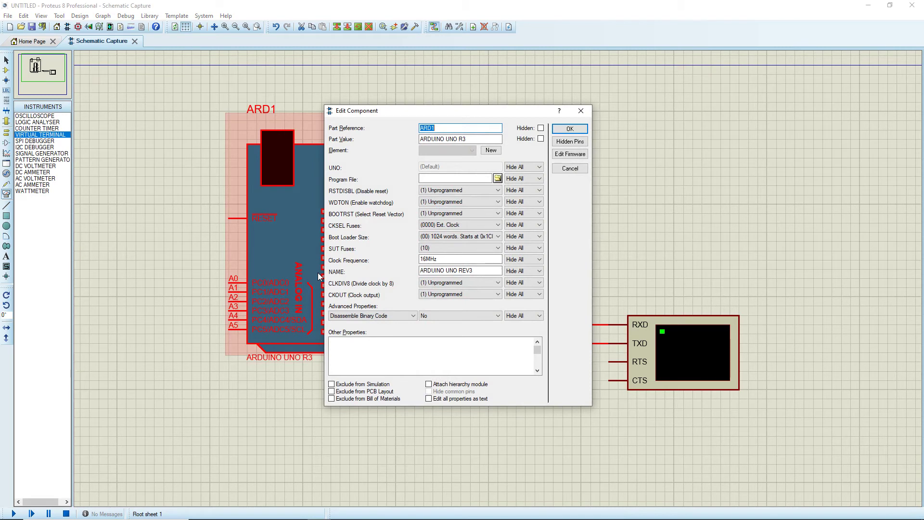
left_click(448, 179)
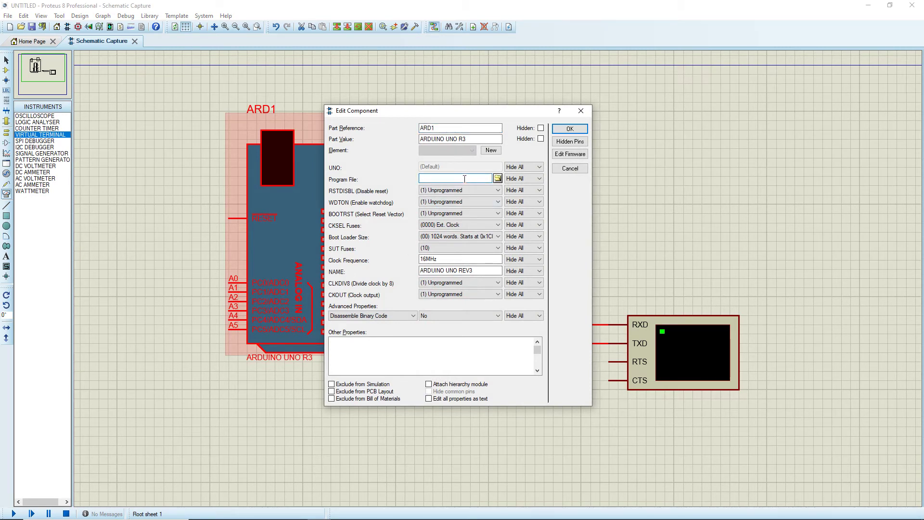
key("ctrl+v")
left_click(567, 129)
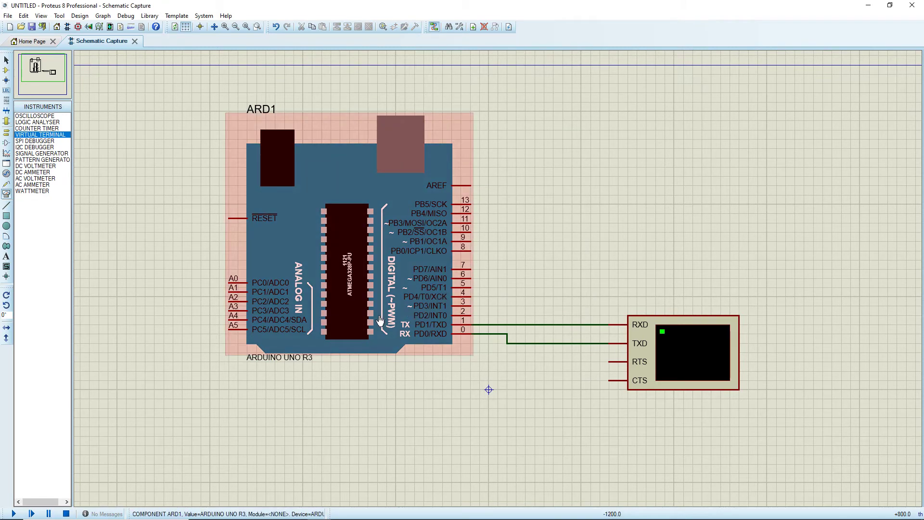
Start the simulation so the Virtual Terminal prints Hello World once
scroll(378, 320, "down", 1)
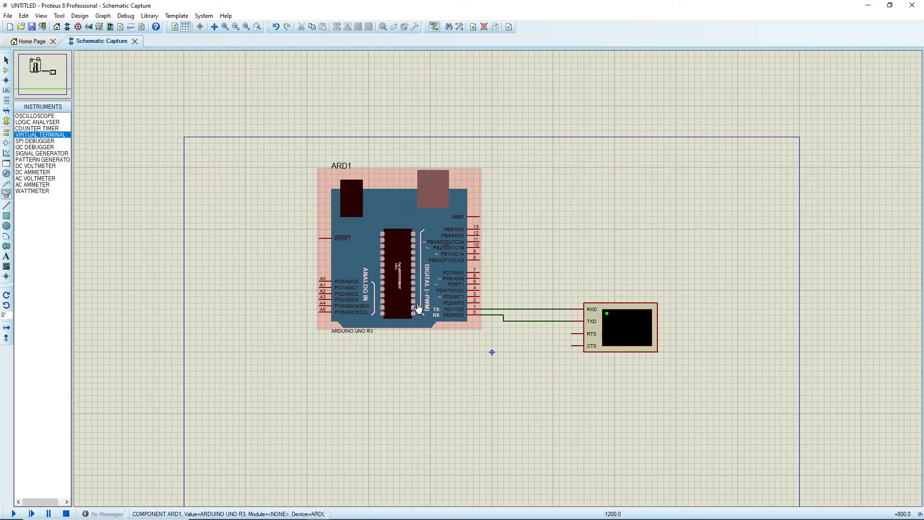
scroll(421, 325, "up", 1)
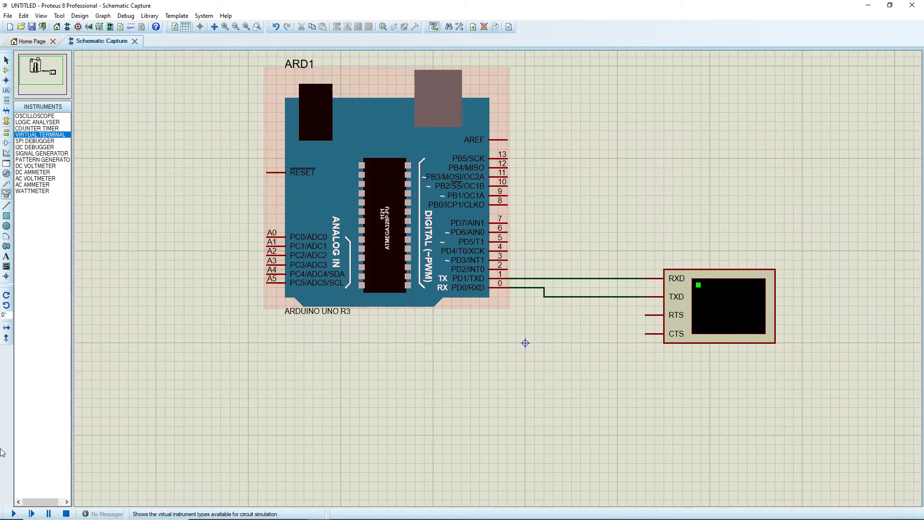
left_click(16, 513)
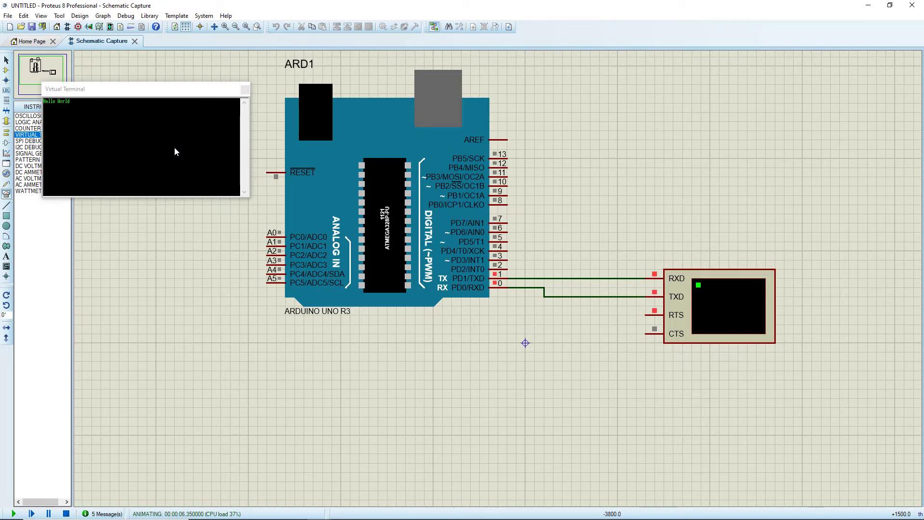
Clear the Virtual Terminal screen and stop the simulation
left_click_drag(117, 95, 212, 170)
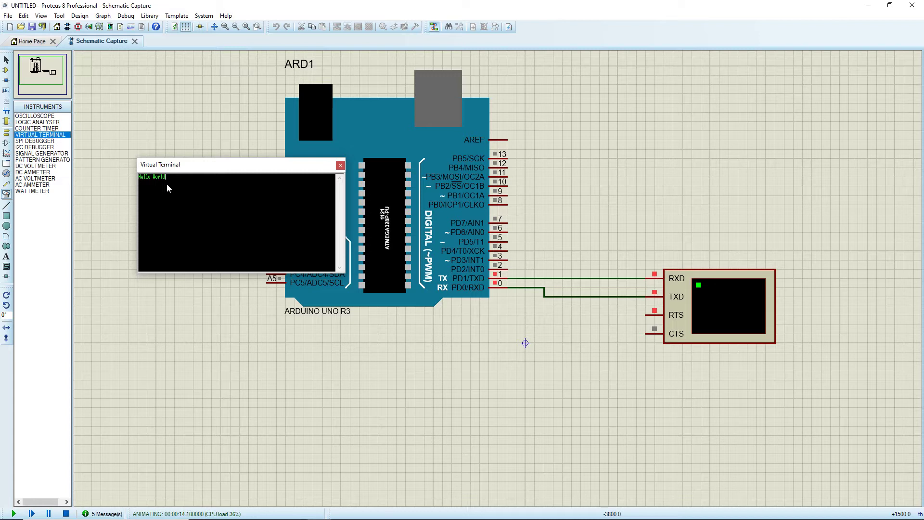
right_click(215, 209)
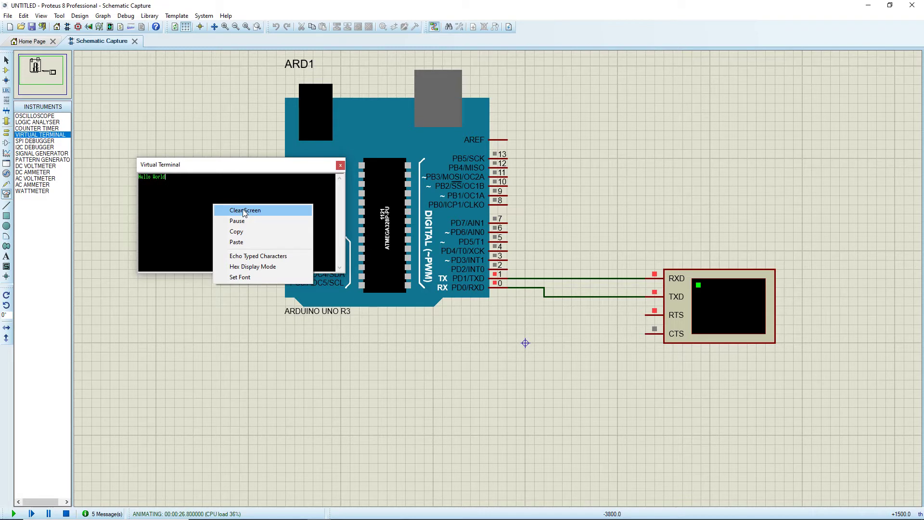
left_click(244, 212)
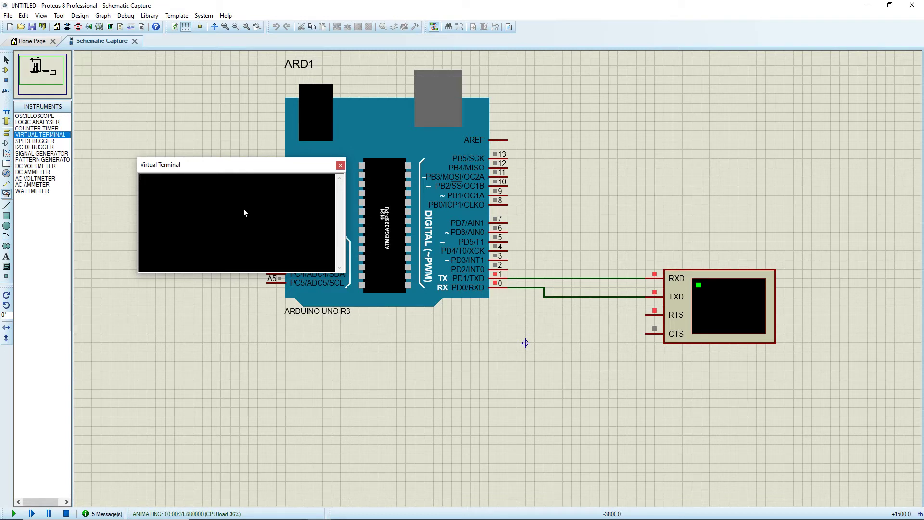
left_click(67, 513)
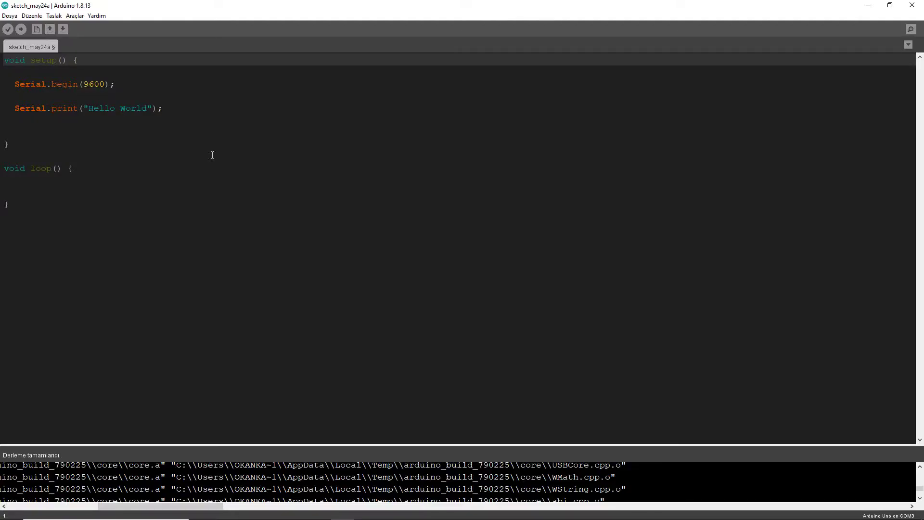
Move Serial.print("Hello World"); out of setup() and into loop()
left_click_drag(14, 108, 171, 112)
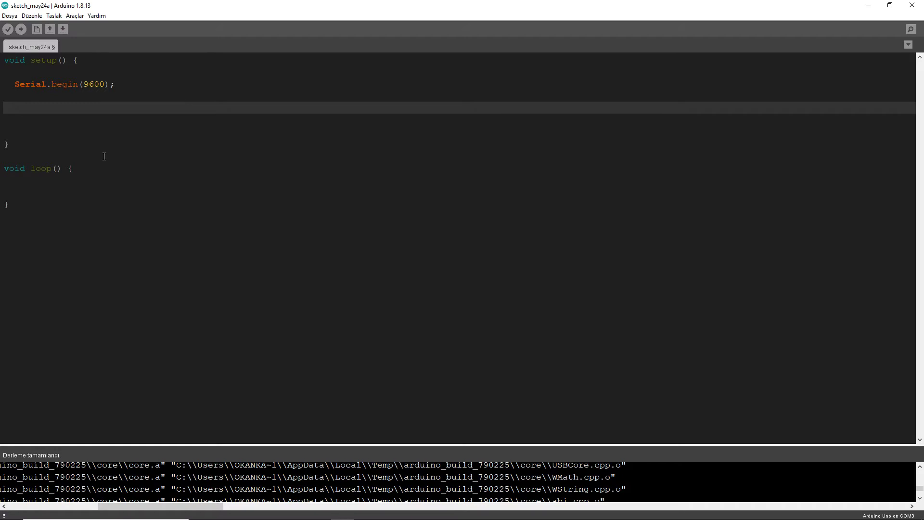
left_click(92, 173)
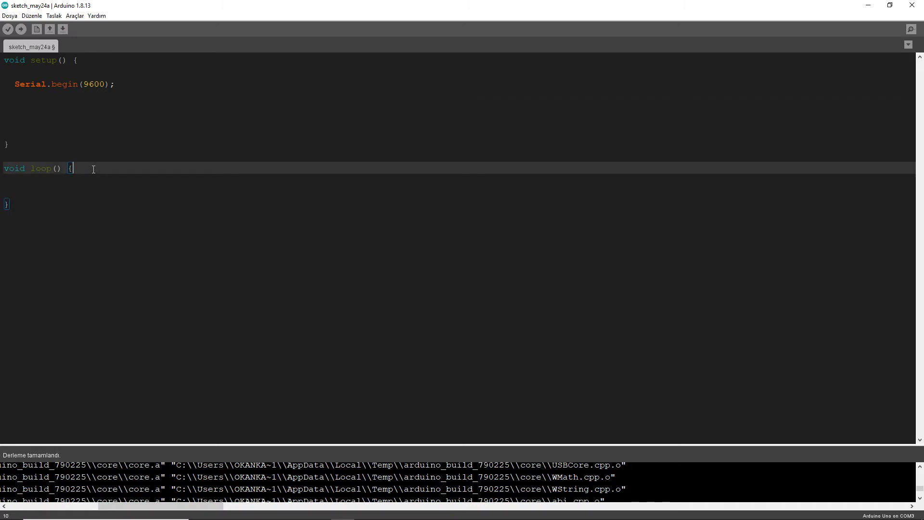
key("Return")
key("Return")
key("Return")
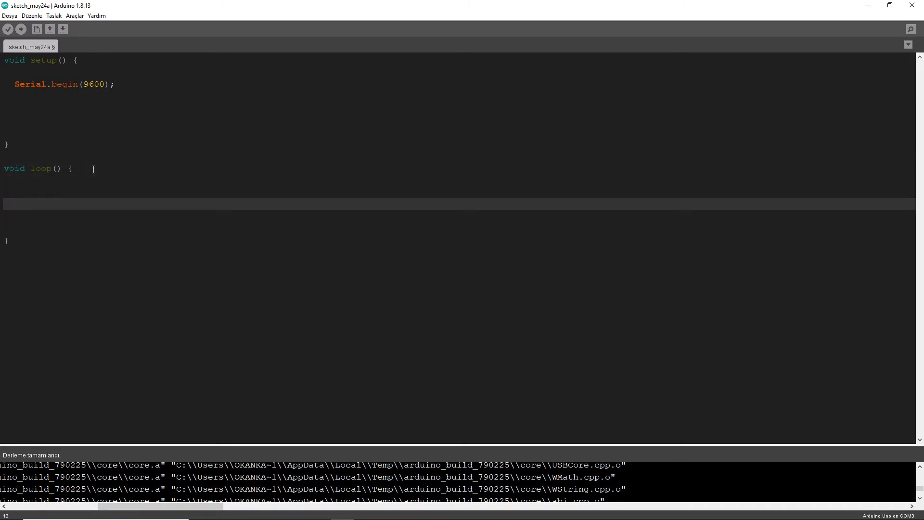
type("Serial.print(\"Hello World\");")
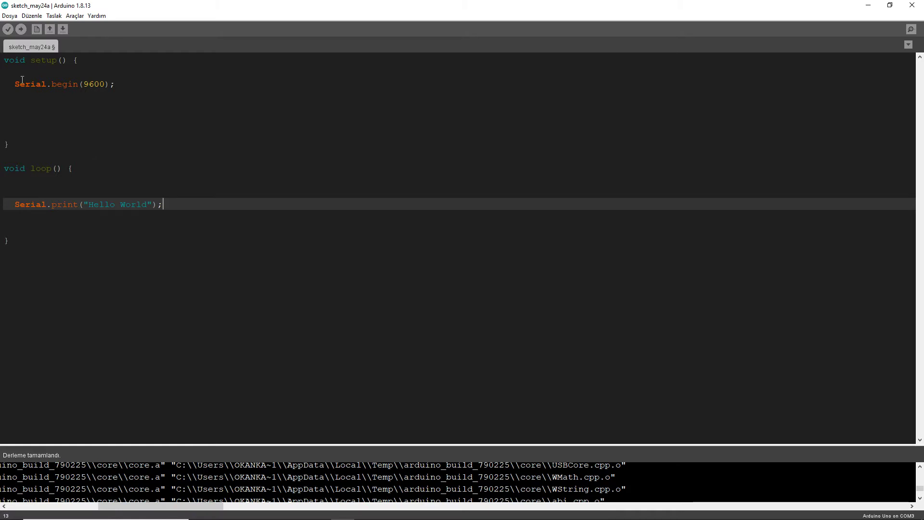
Recompile the sketch without saving, producing a 1466-byte build, and return to Proteus
left_click(63, 29)
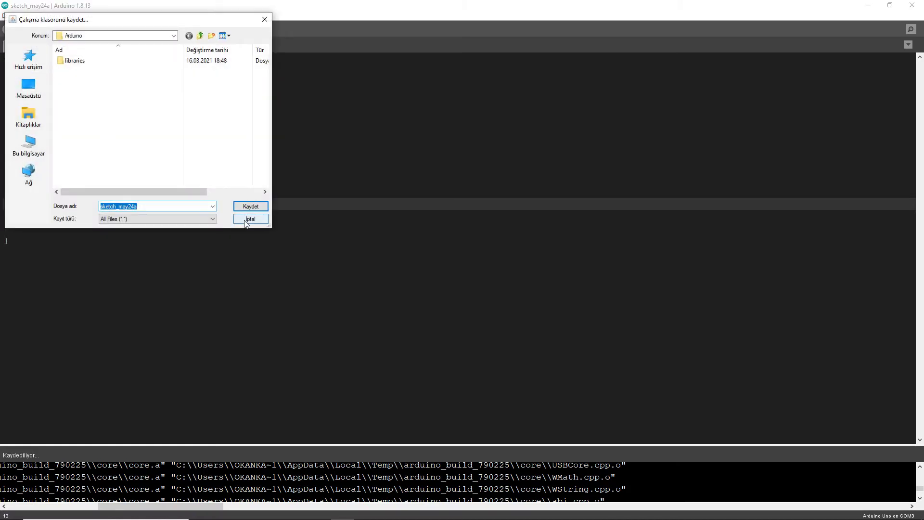
left_click(246, 220)
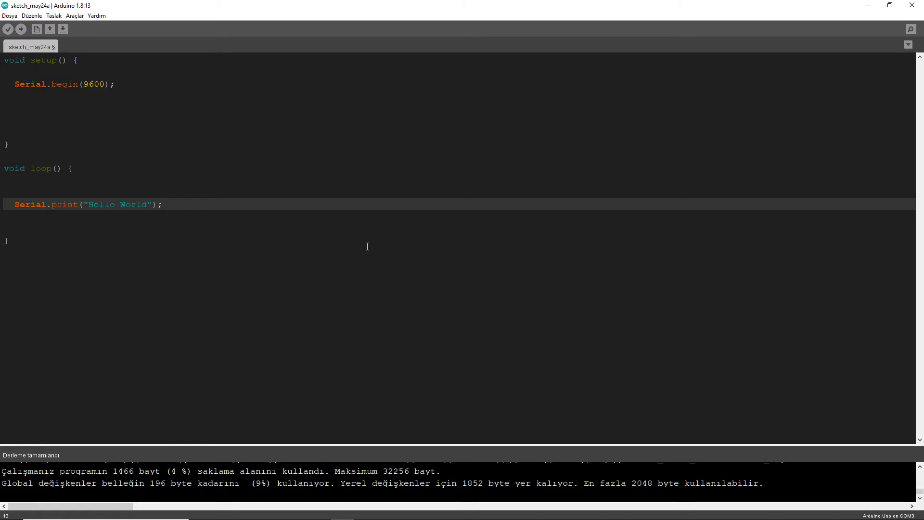
key("alt+Tab")
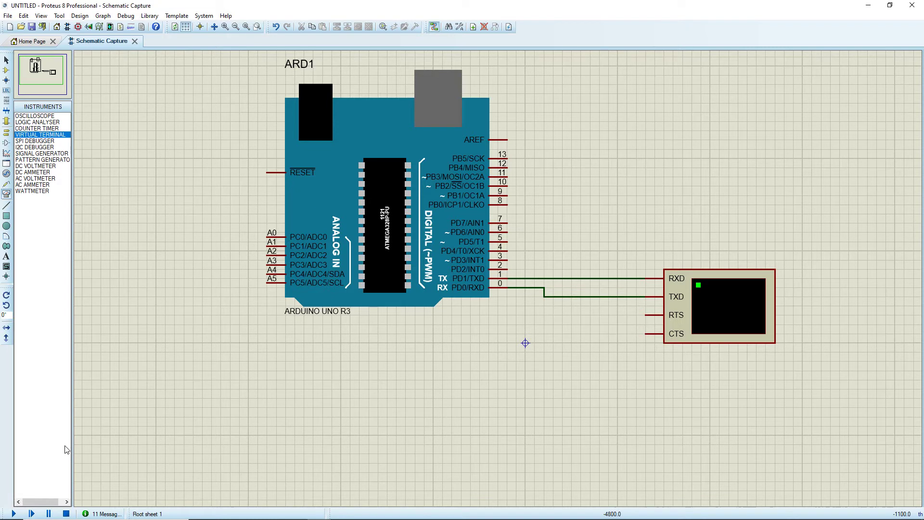
Rerun the simulation so Hello World repeats in the terminal, then pause its output
left_click(13, 514)
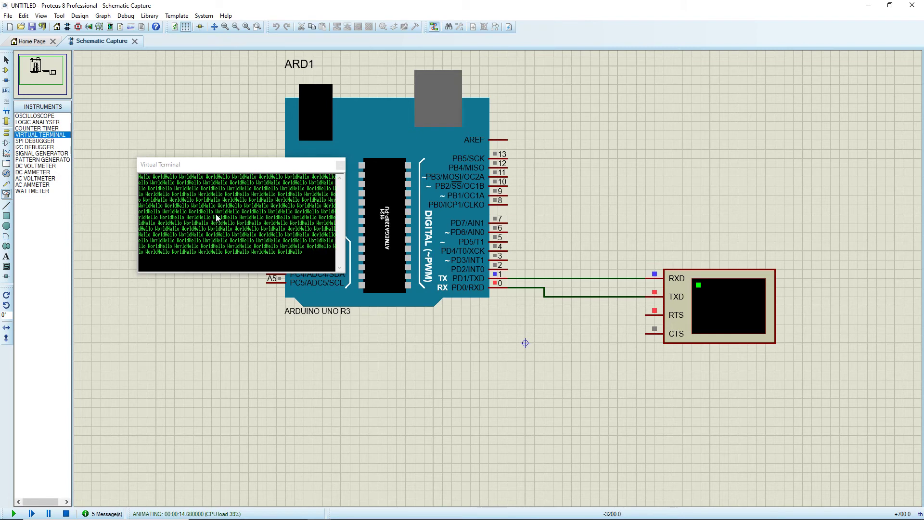
right_click(216, 218)
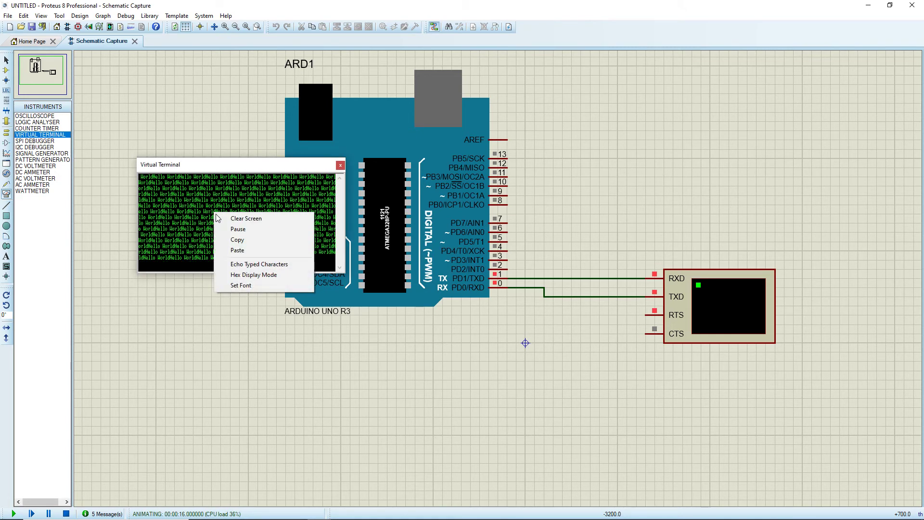
left_click(244, 230)
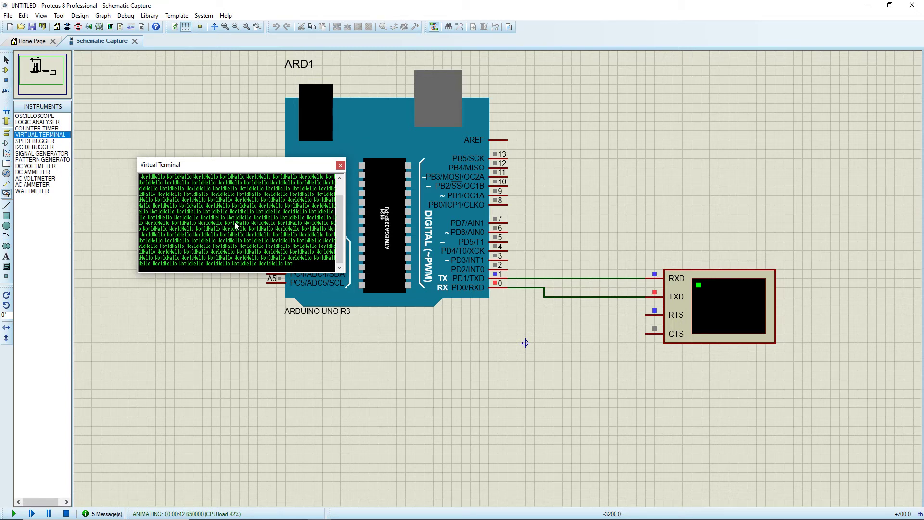
right_click(235, 222)
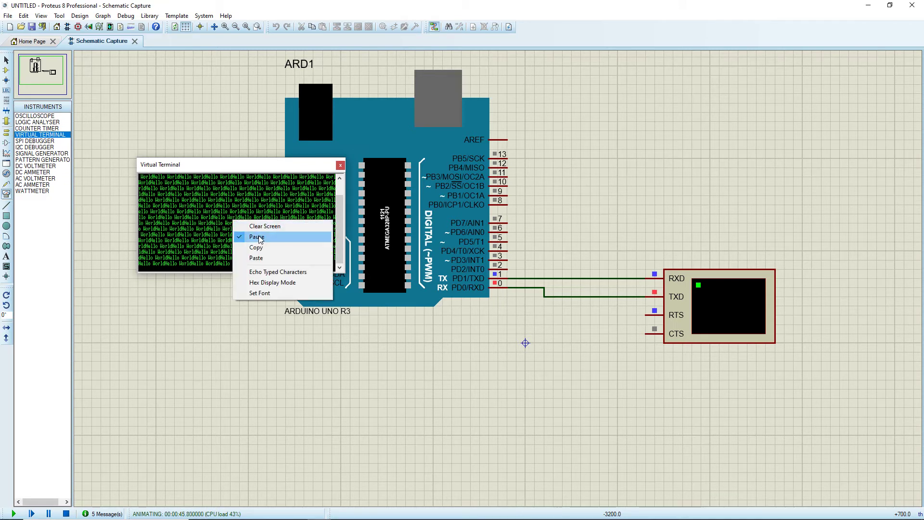
Unpause the Virtual Terminal, show its Echo/Hex/Set Font options, then stop the simulation
left_click(258, 238)
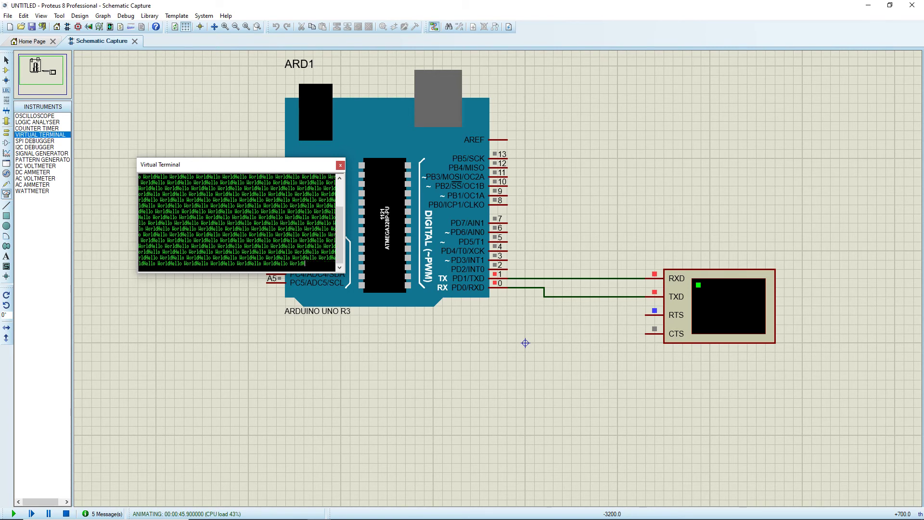
right_click(244, 214)
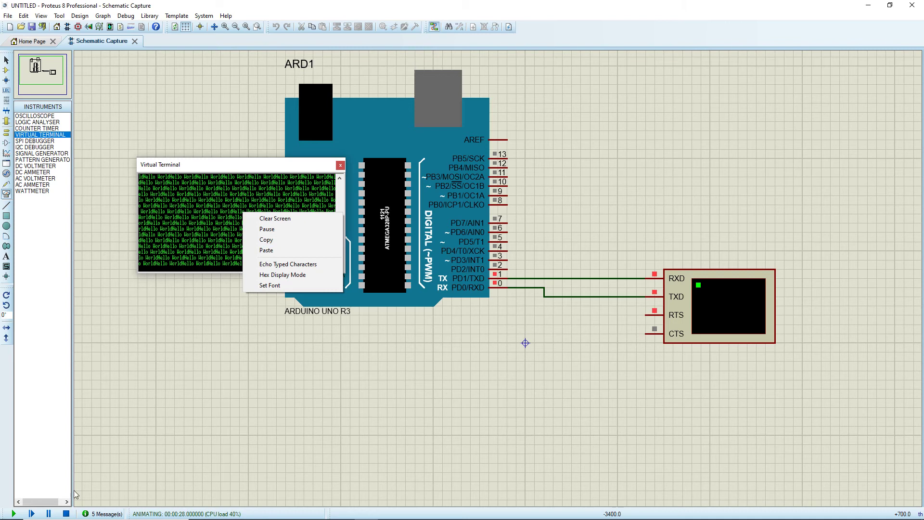
left_click(67, 514)
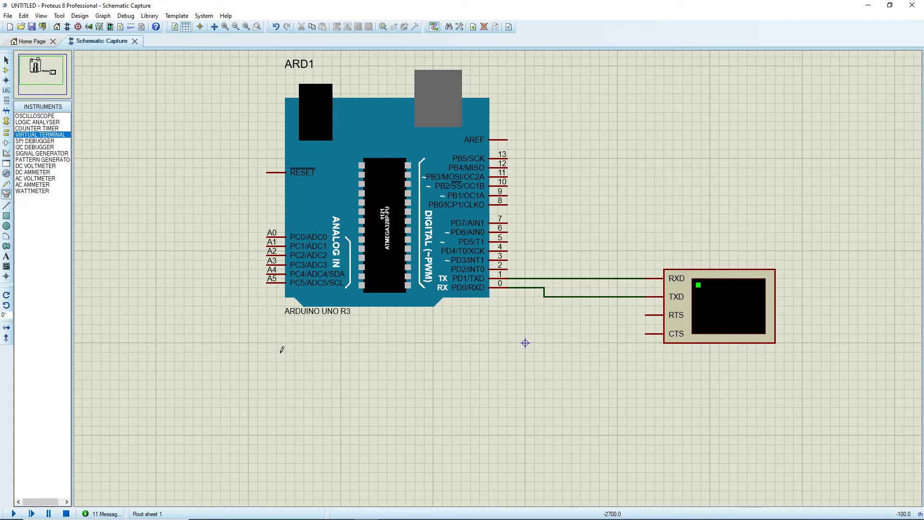
key("alt+Tab")
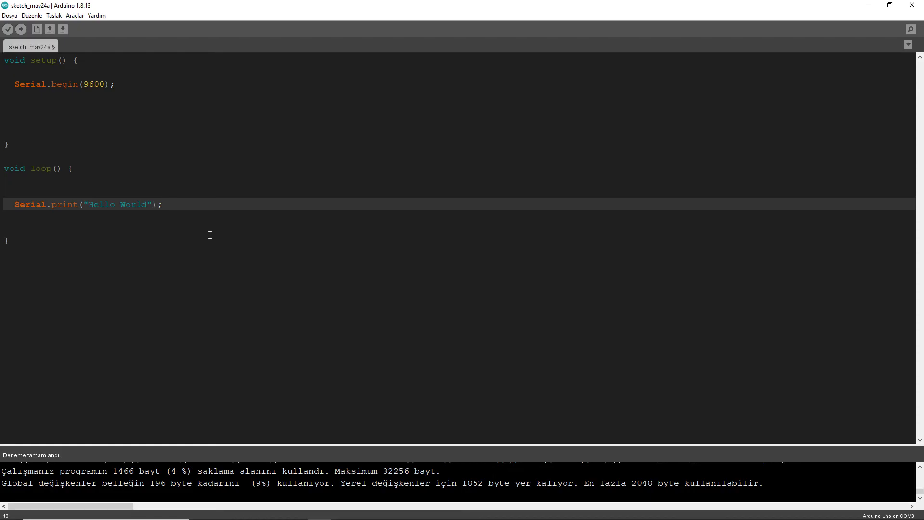
Move Serial.print("Hello World") from loop() to under Serial.begin(9600) in setup(), then verify the sketch
left_click_drag(172, 204, 14, 204)
key("ctrl+c")
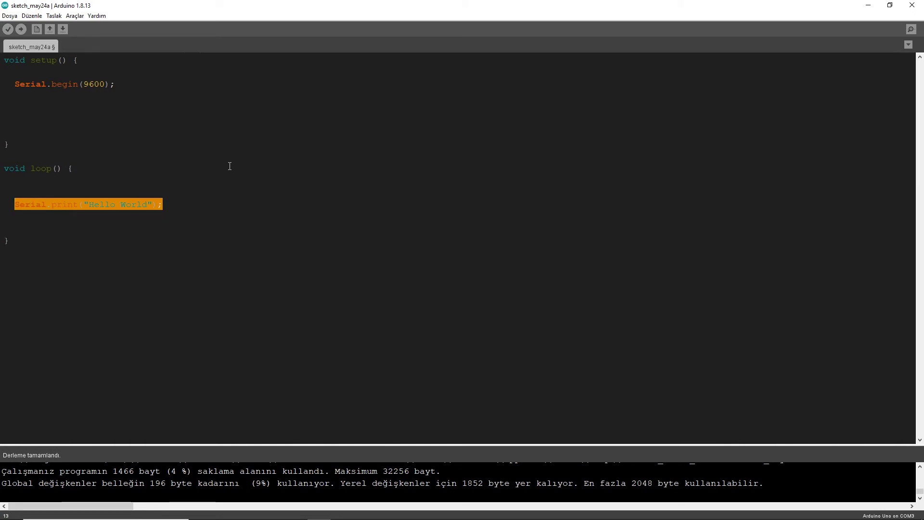
key("Delete")
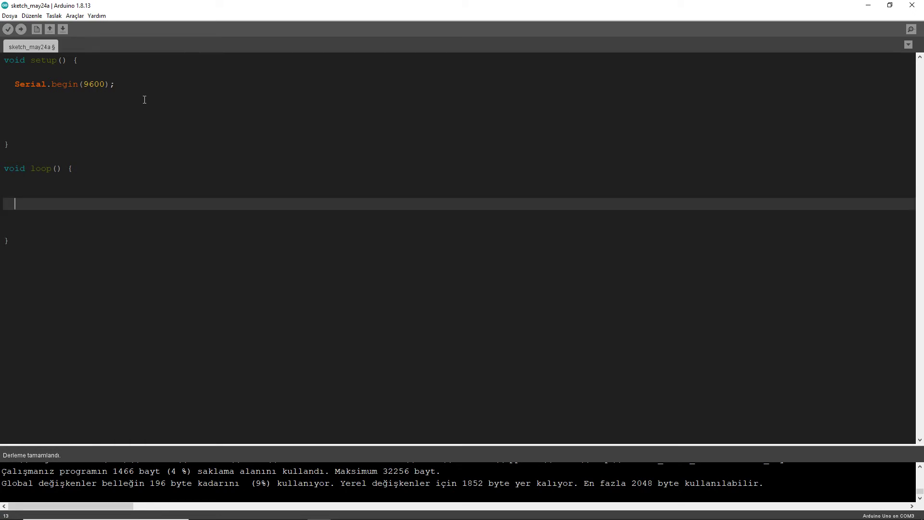
left_click(136, 92)
left_click(140, 80)
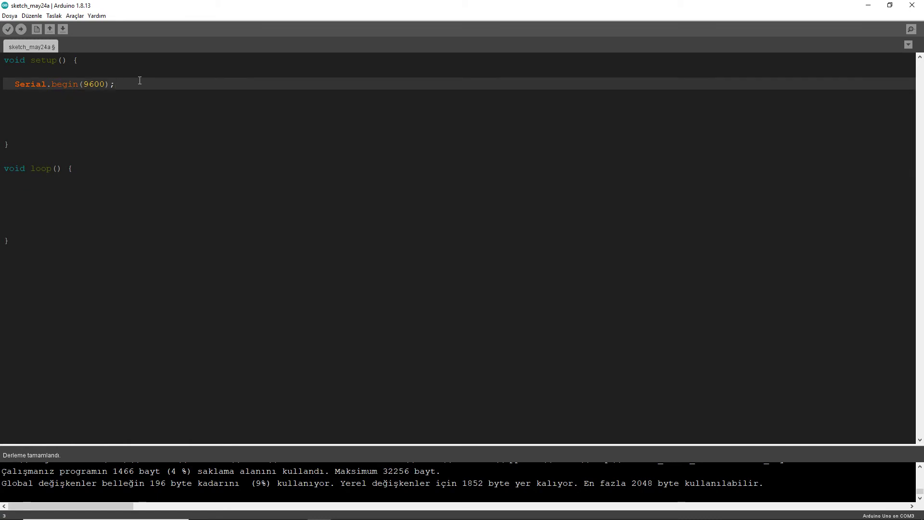
key("Return")
key("Return")
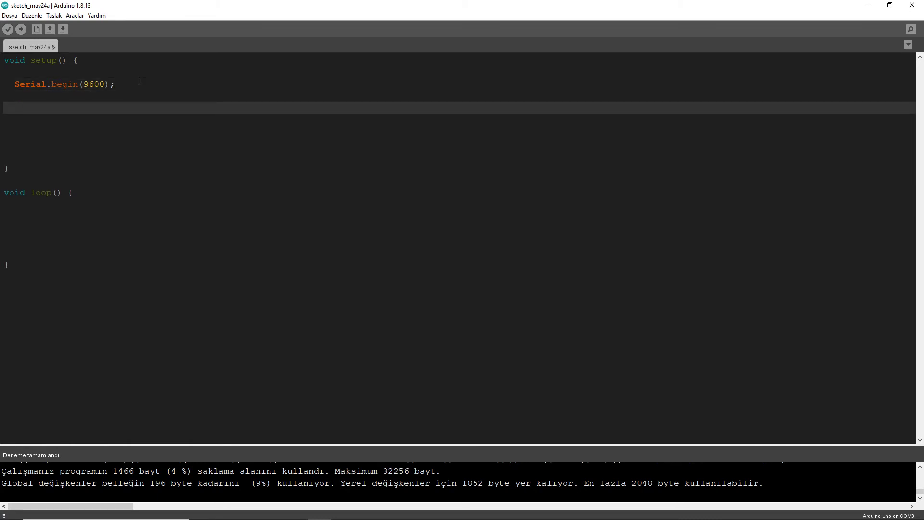
key("ctrl+v")
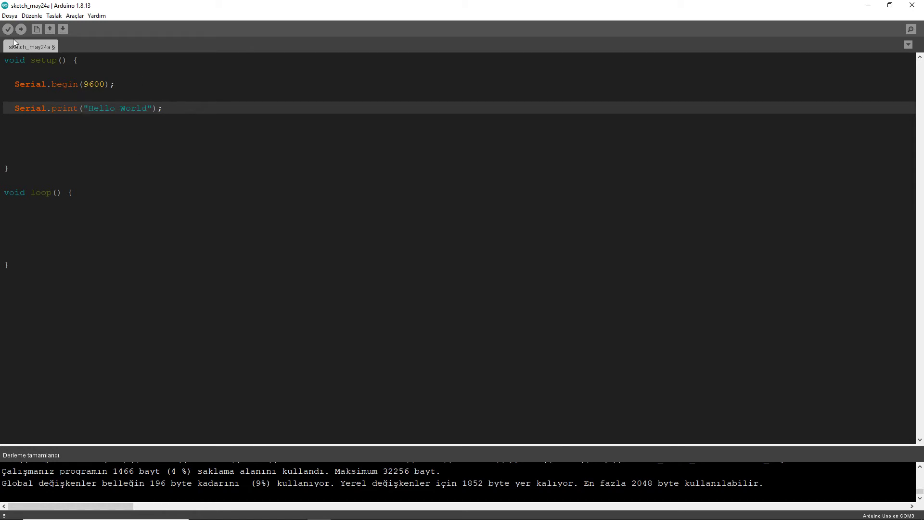
key("ctrl+s")
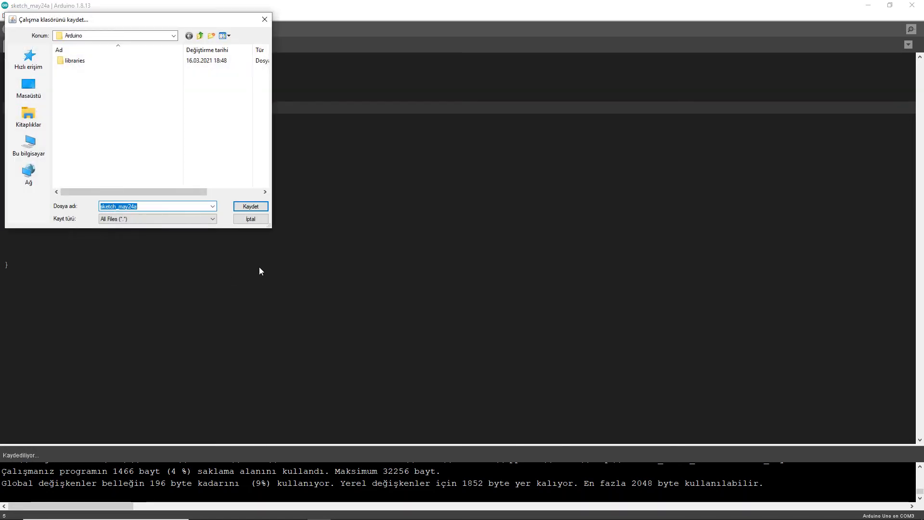
left_click(252, 223)
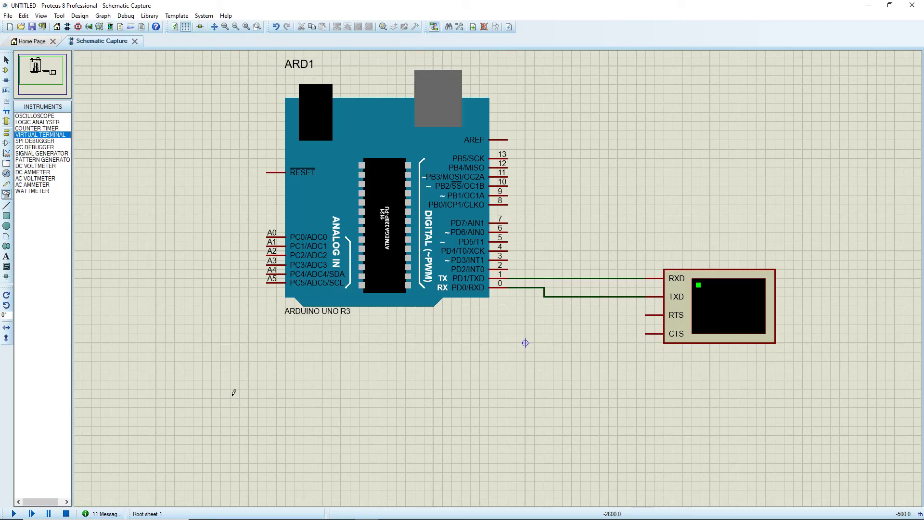
Run the simulation to get a single Hello World line, then open the terminal's options menu
left_click(14, 514)
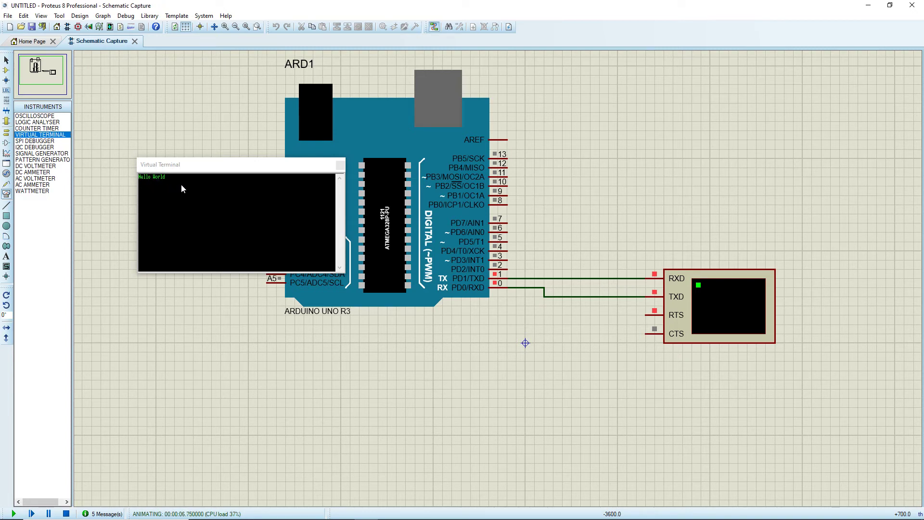
right_click(186, 196)
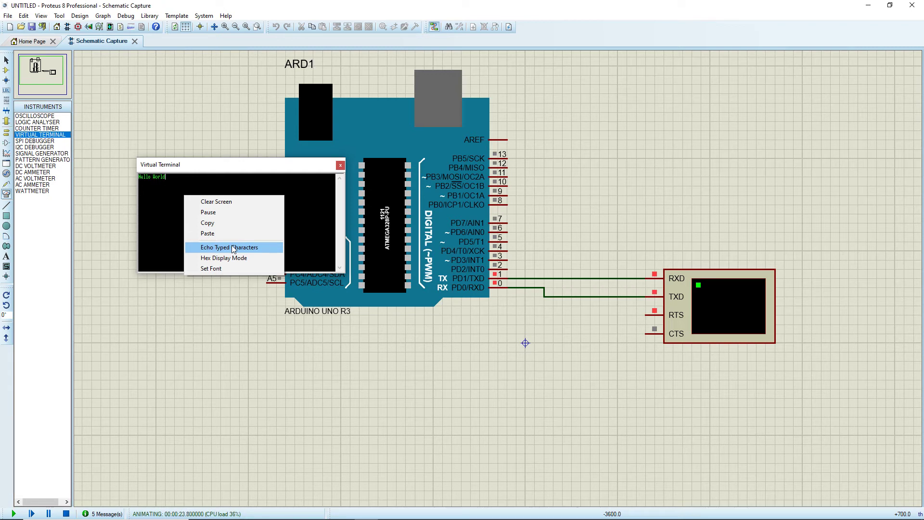
Enable Echo Typed Characters in the Virtual Terminal and confirm it in the options menu
left_click(233, 248)
right_click(231, 236)
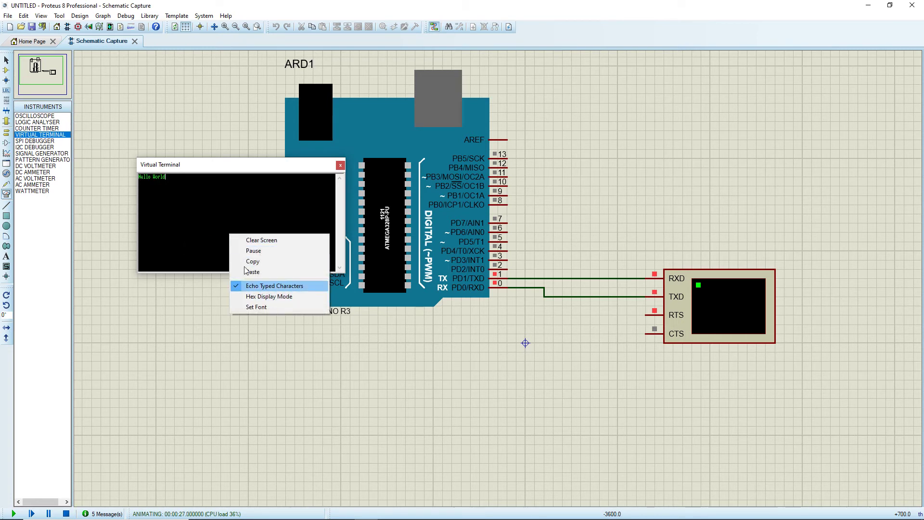
left_click(195, 242)
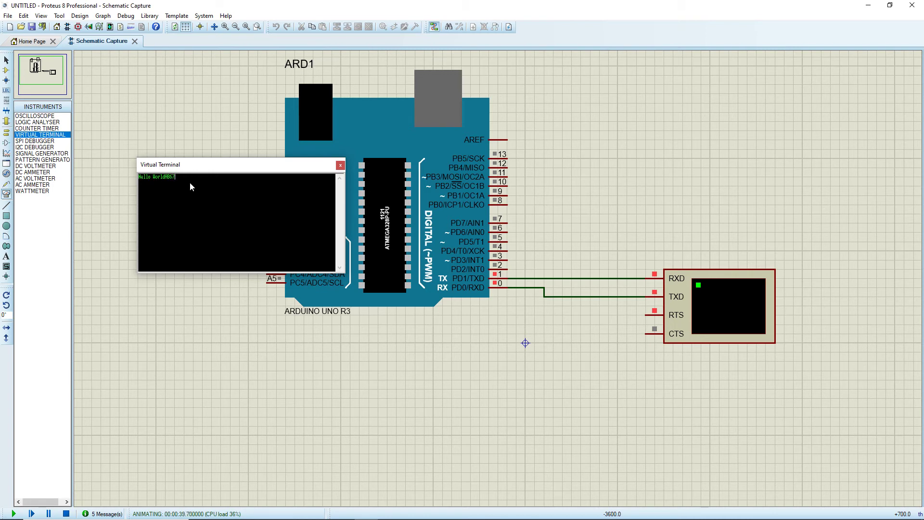
type("8678")
right_click(190, 182)
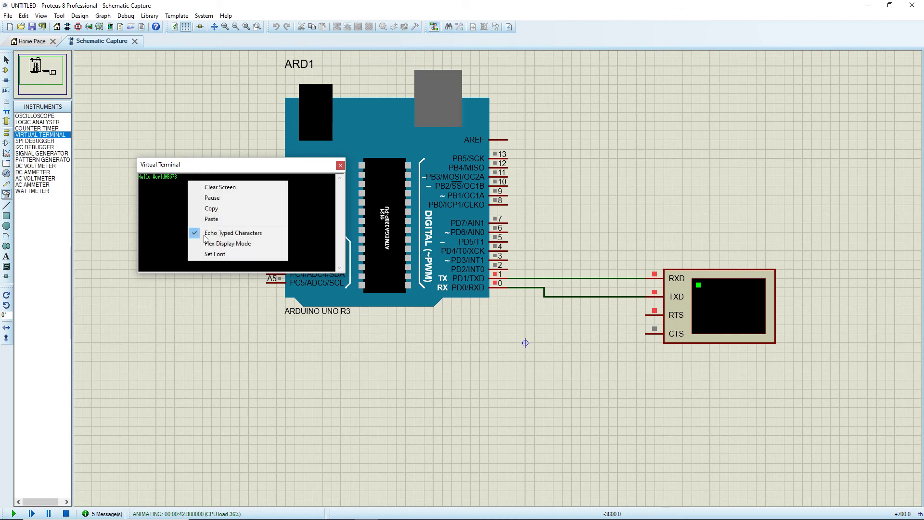
left_click(181, 225)
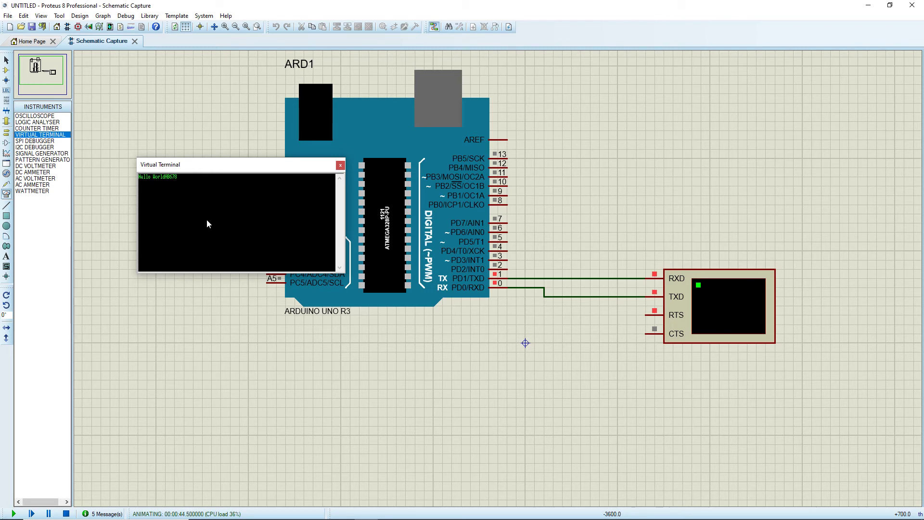
right_click(185, 193)
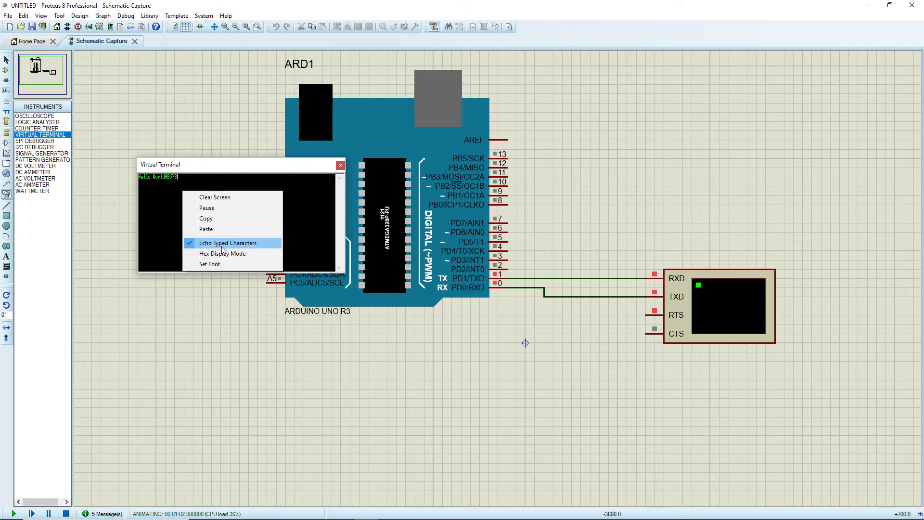
Enable Hex Display Mode and type A, Z and 6 to see their hex byte values
left_click(222, 255)
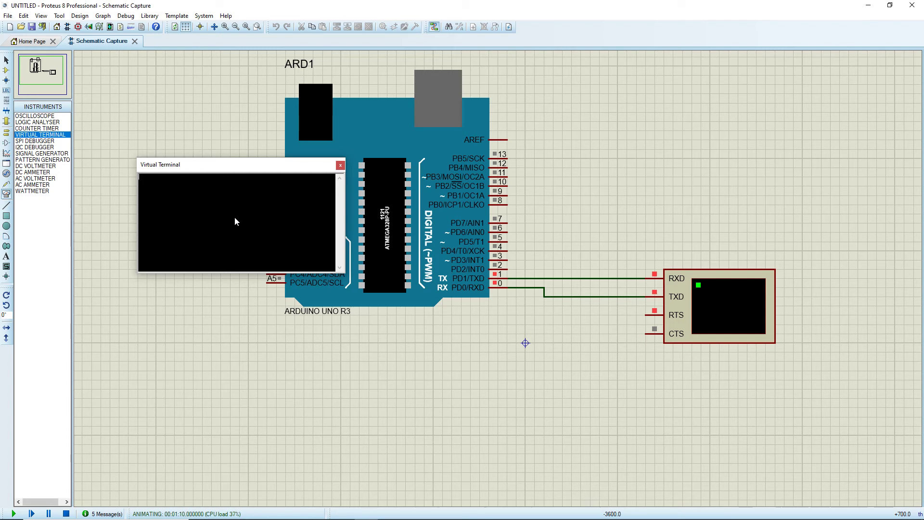
type("A")
type("Z")
type("6")
Untick Echo Typed Characters and Hex Display Mode, then stop and restart the simulation
right_click(189, 208)
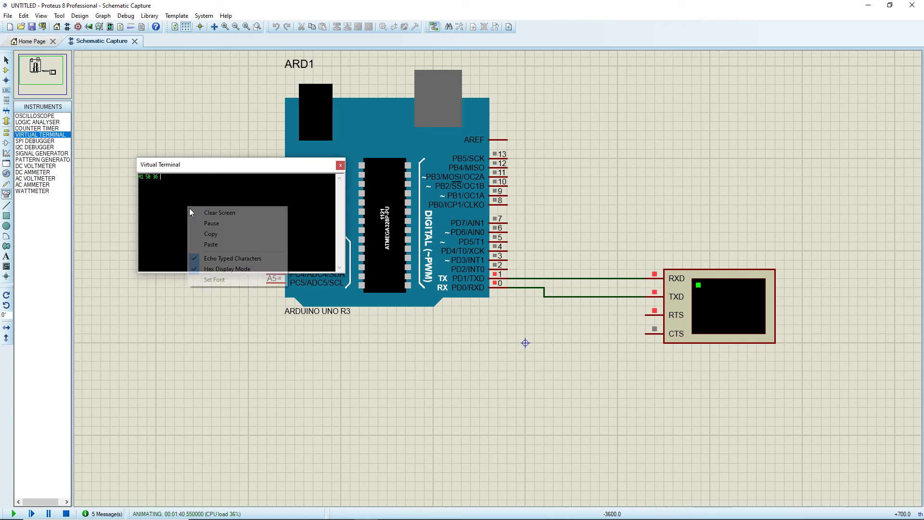
left_click(231, 260)
right_click(212, 226)
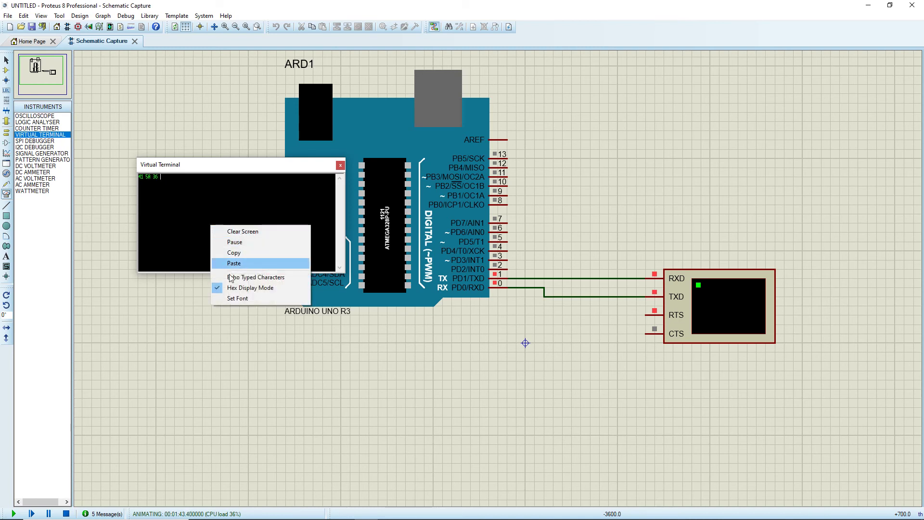
left_click(235, 290)
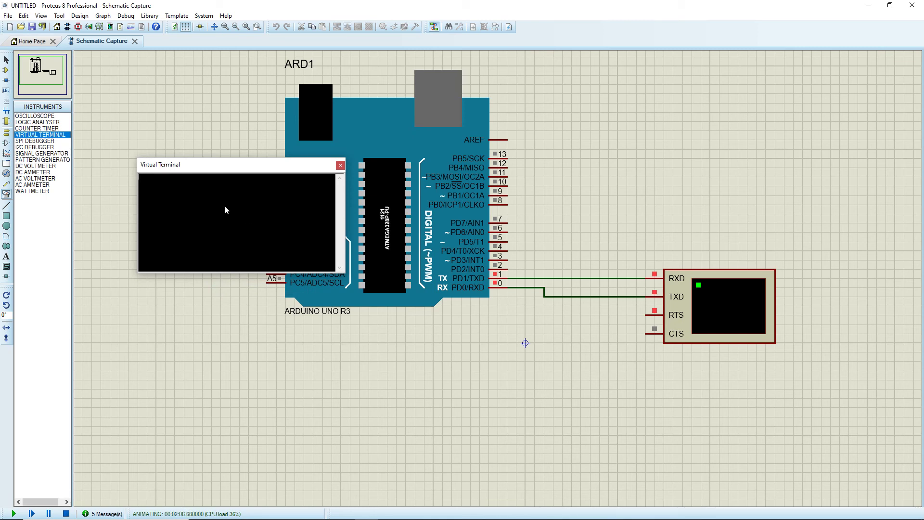
left_click(66, 513)
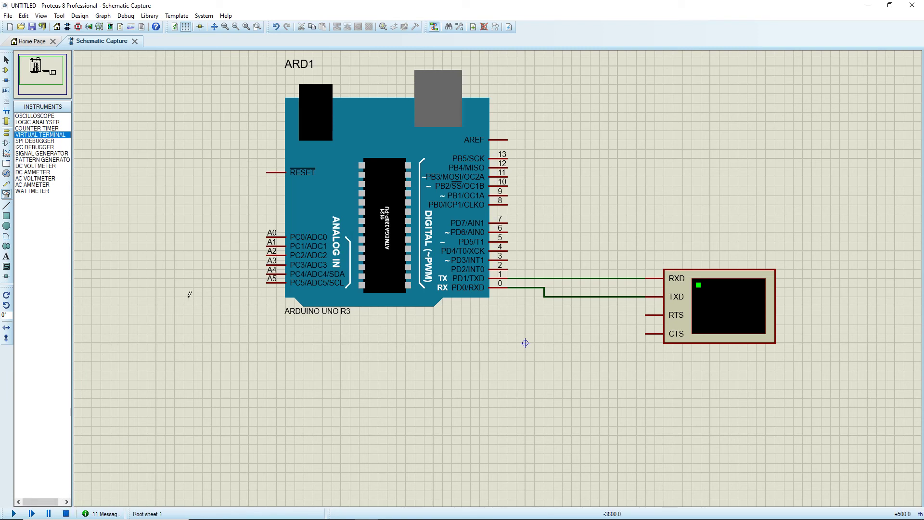
left_click(14, 514)
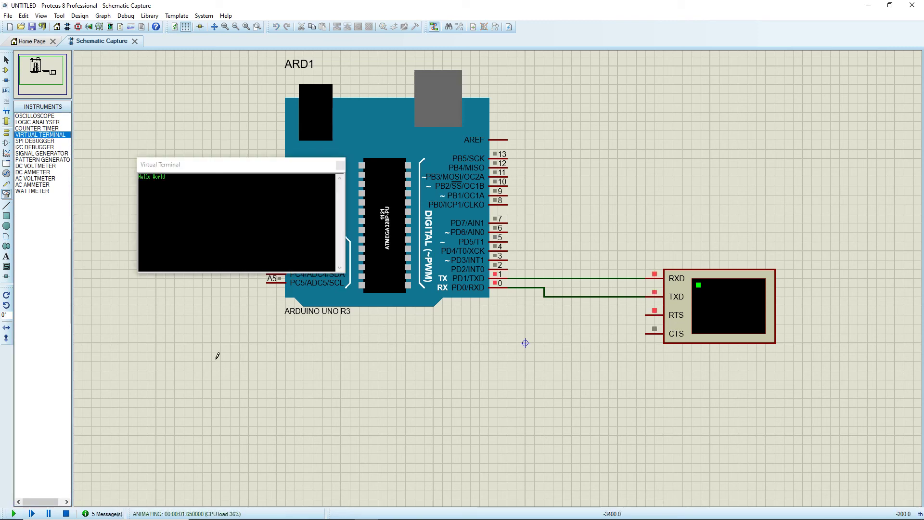
Set the Virtual Terminal font to Terminal at size 12 so Hello World appears larger
right_click(231, 203)
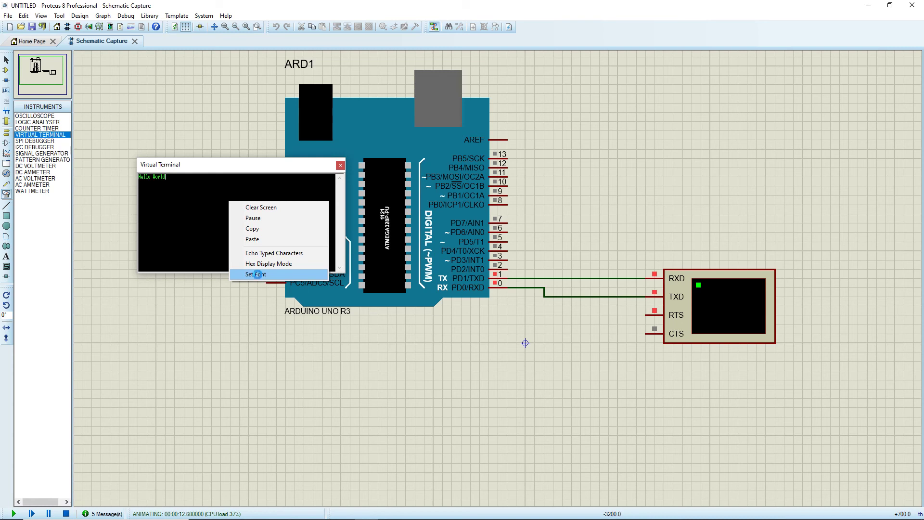
left_click(258, 276)
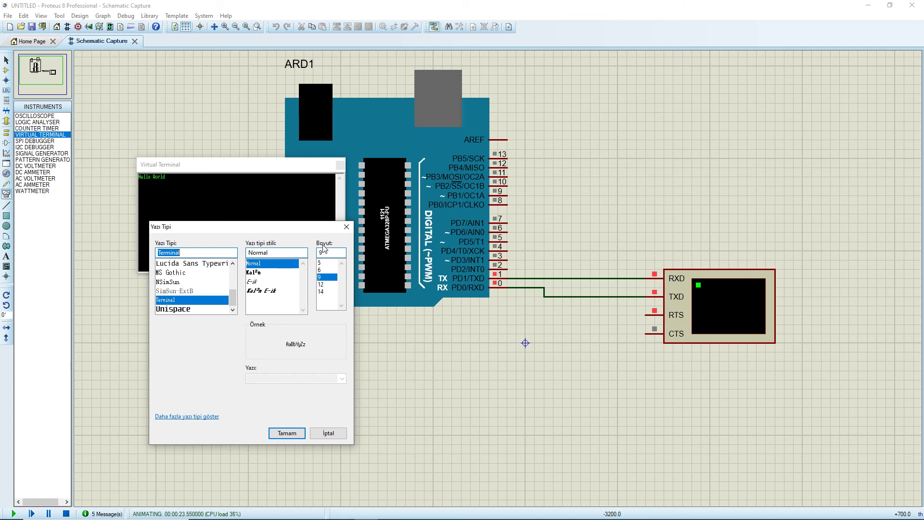
left_click(321, 284)
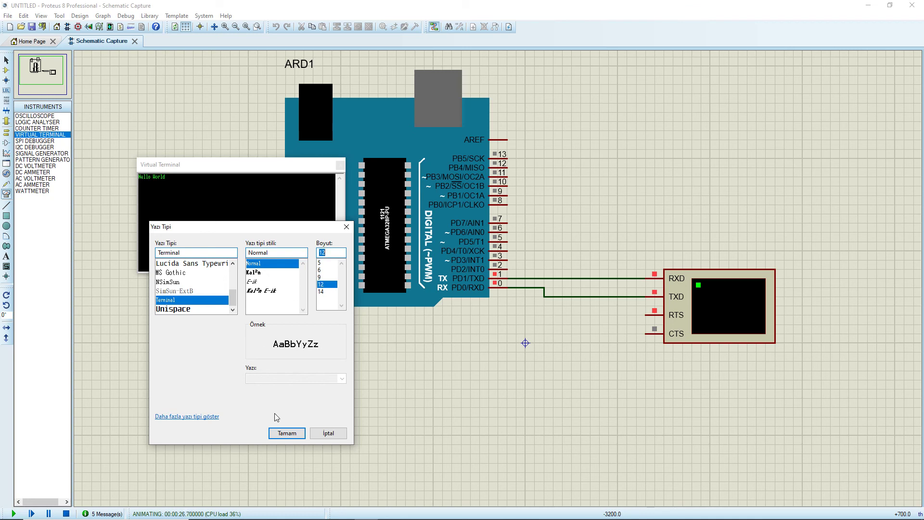
left_click(286, 433)
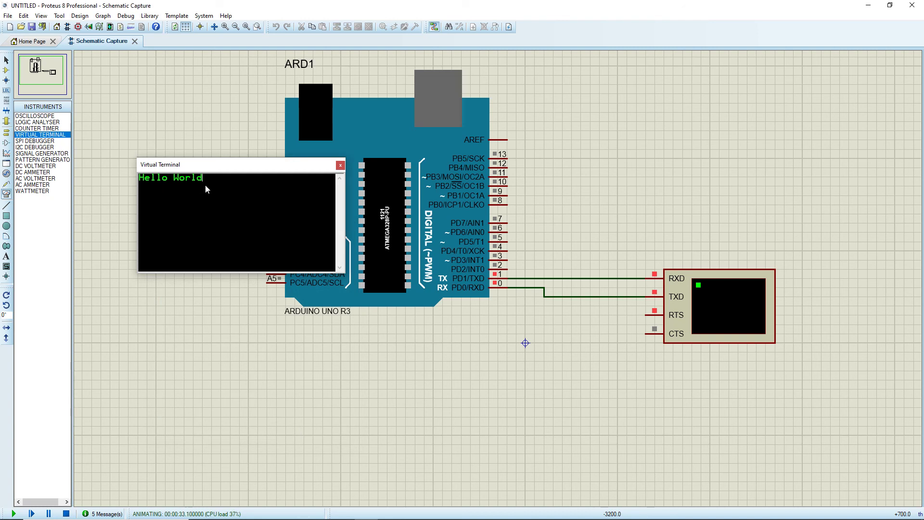
Dismiss the terminal's options menu and stop the simulation, closing the Virtual Terminal
right_click(223, 225)
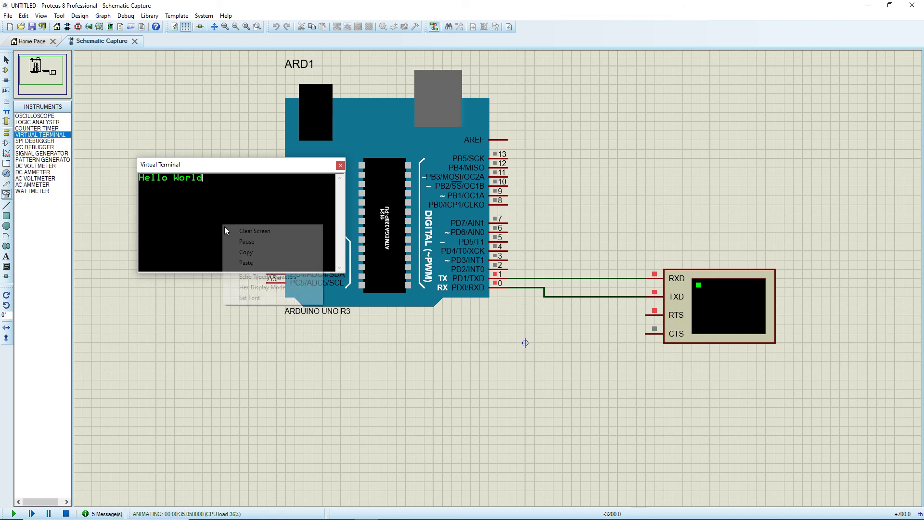
left_click(177, 228)
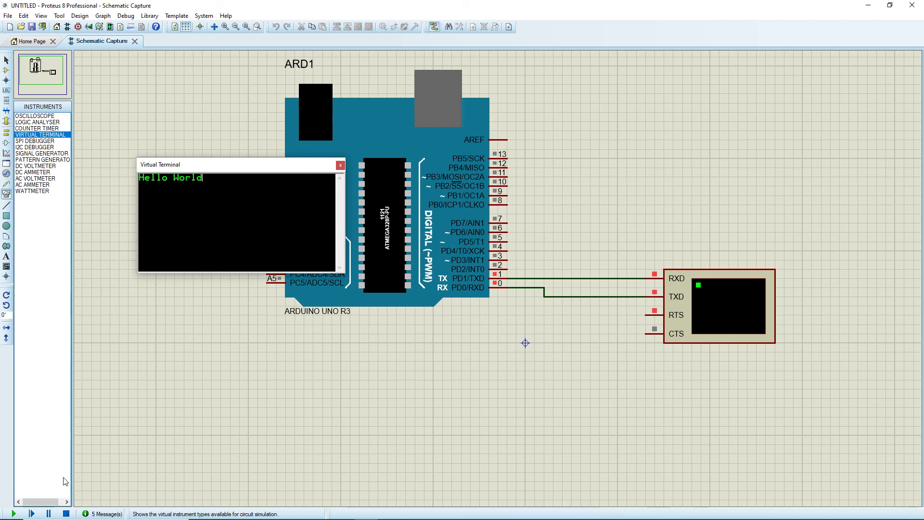
left_click(66, 514)
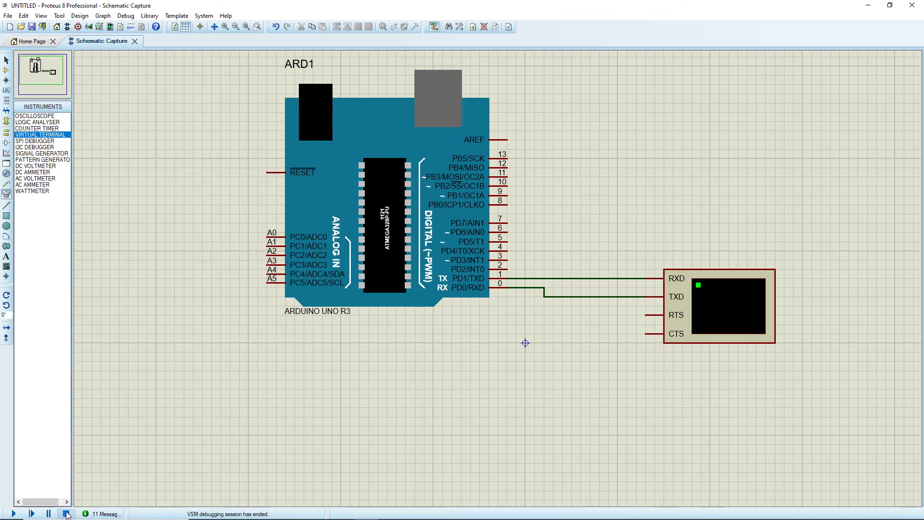